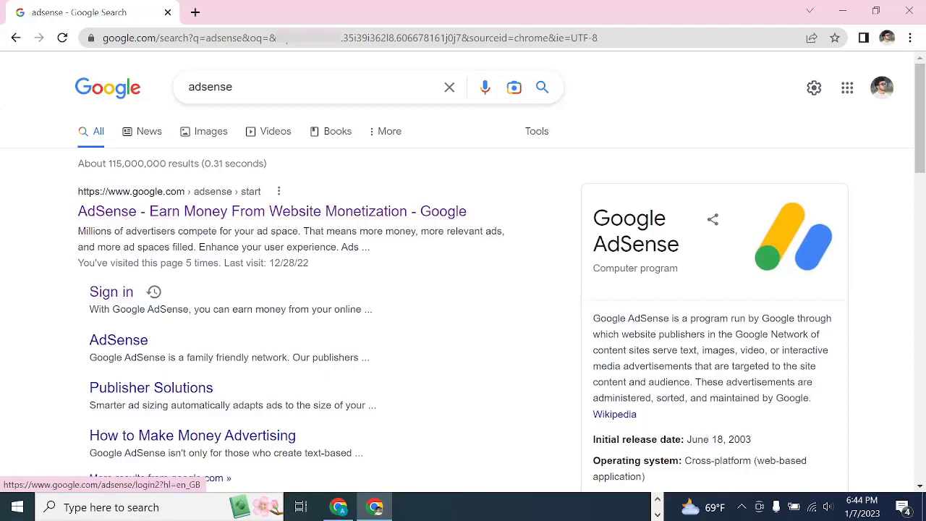
Step: Go to the AdSense sign-in from the search results and open the AdSense for YouTube page
left_click(121, 297)
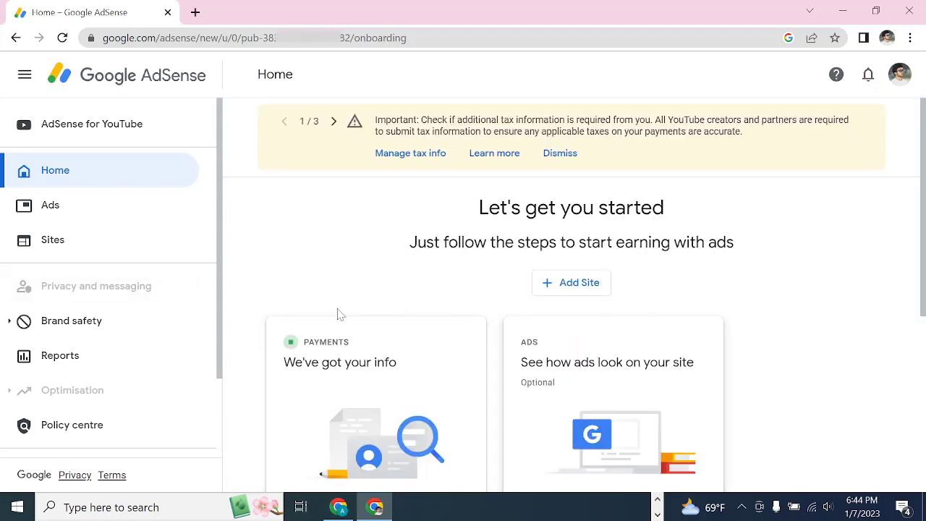
left_click(131, 127)
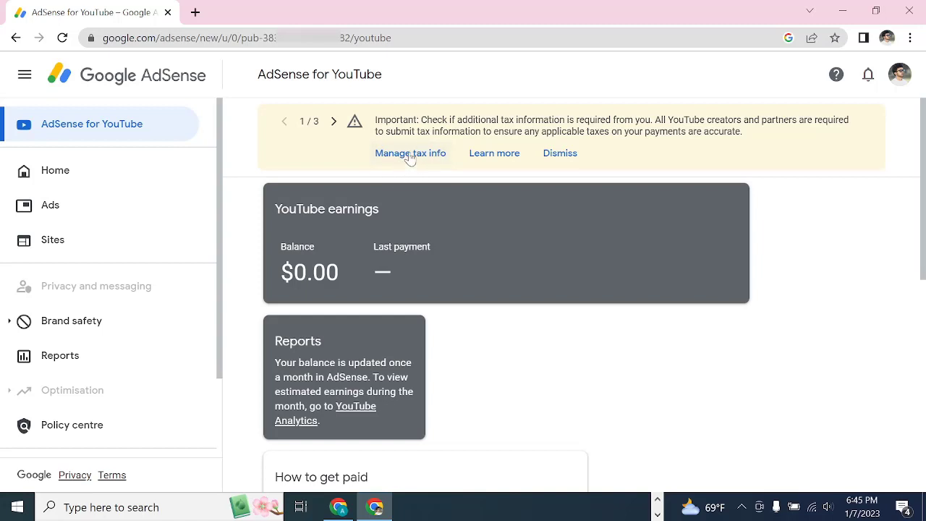
Step: Open Payments info in the AdSense account and go to its payment settings
scroll(76, 201, "down", 1)
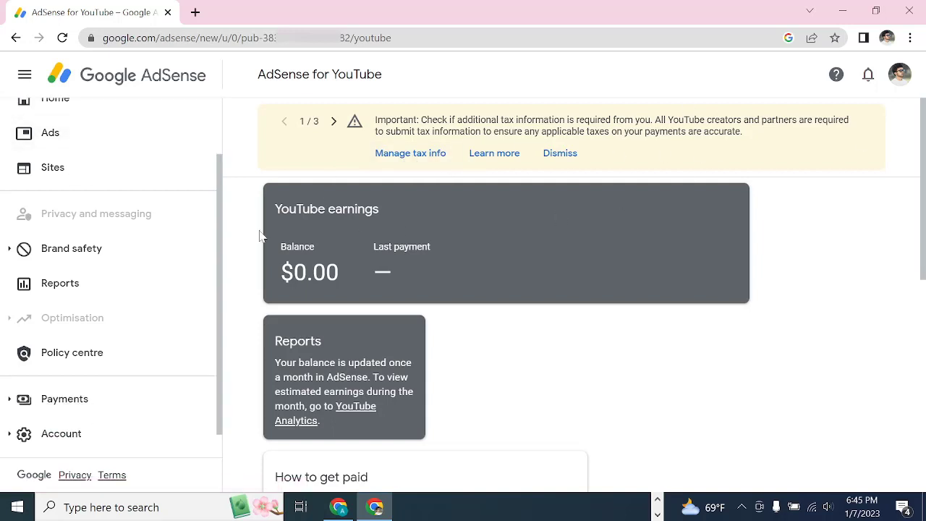
scroll(118, 254, "down", 1)
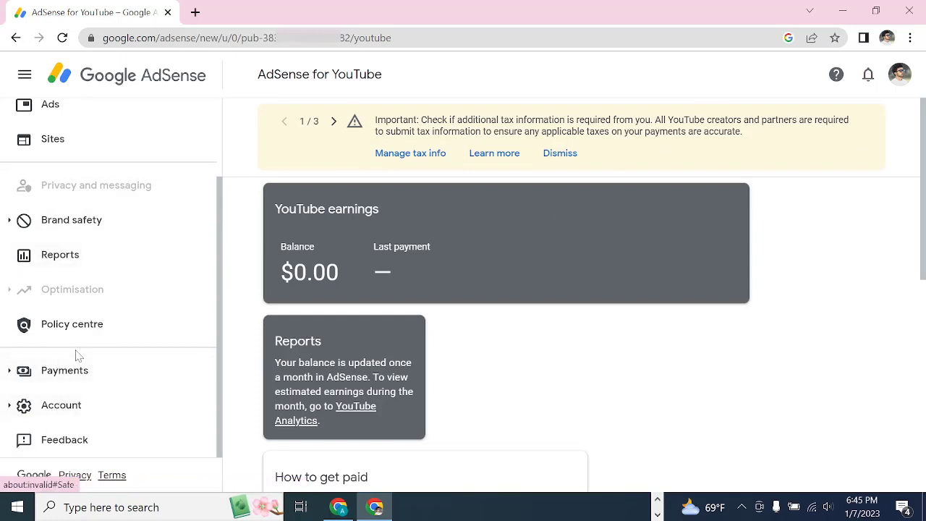
left_click(67, 372)
scroll(110, 353, "down", 1)
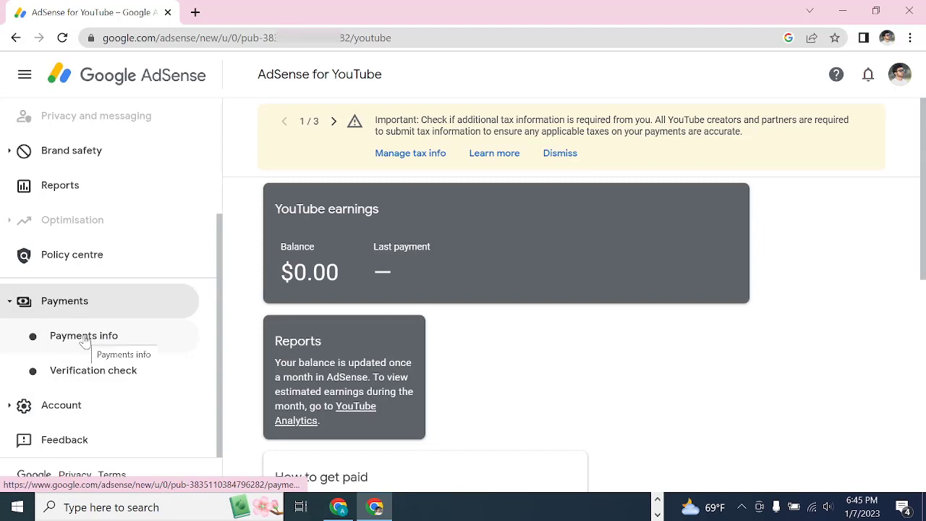
left_click(84, 339)
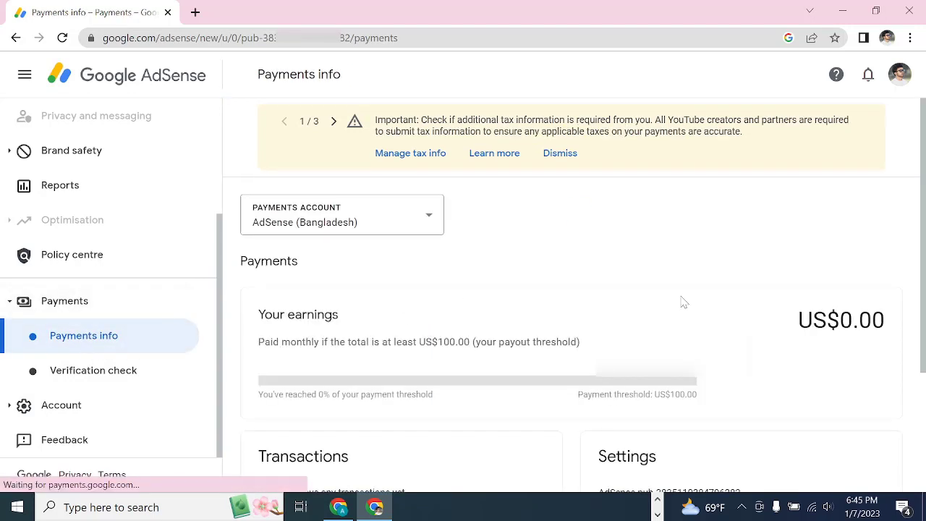
scroll(684, 303, "down", 3)
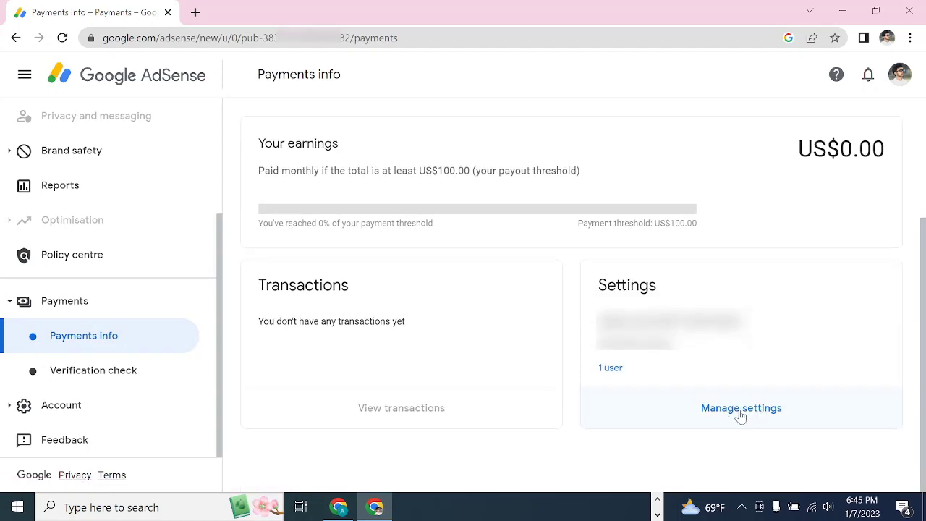
left_click(739, 419)
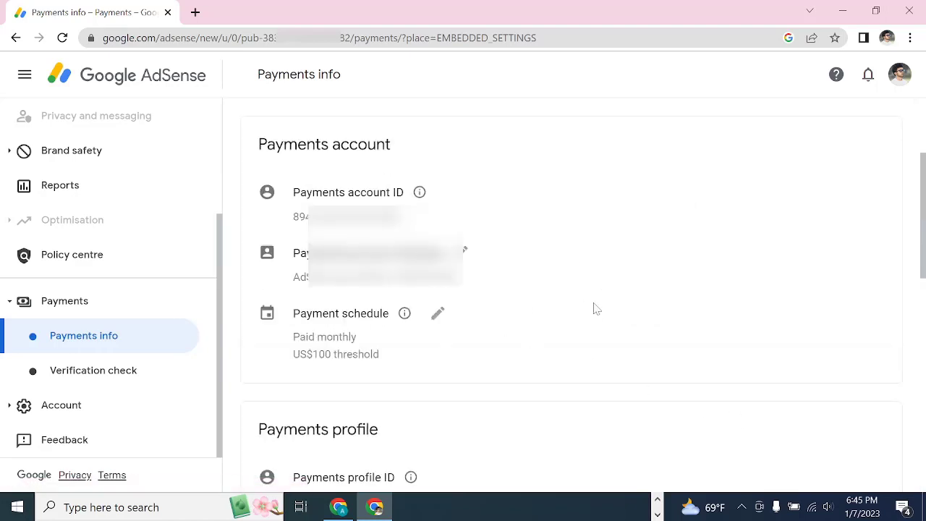
Step: Open tax info management from the United States tax info entry of the payments profile
scroll(596, 309, "down", 3)
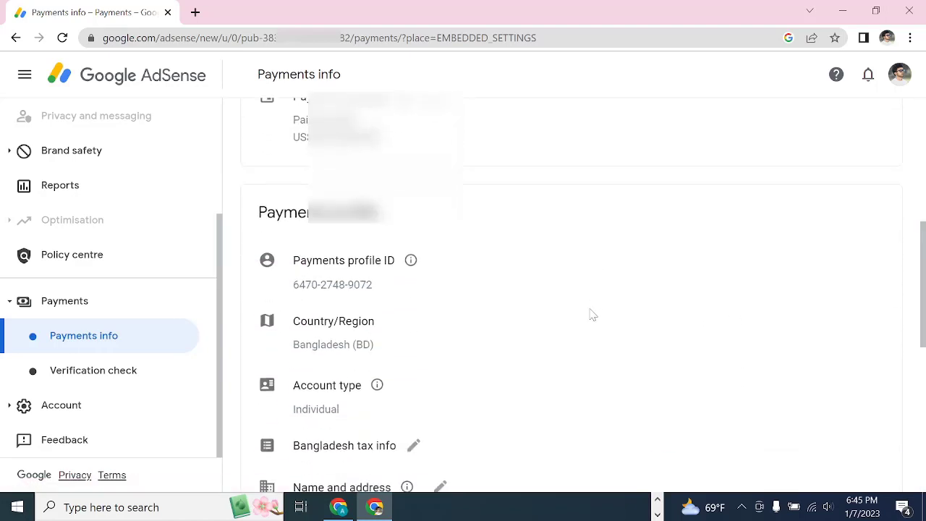
key("ctrl+minus")
scroll(576, 297, "down", 1)
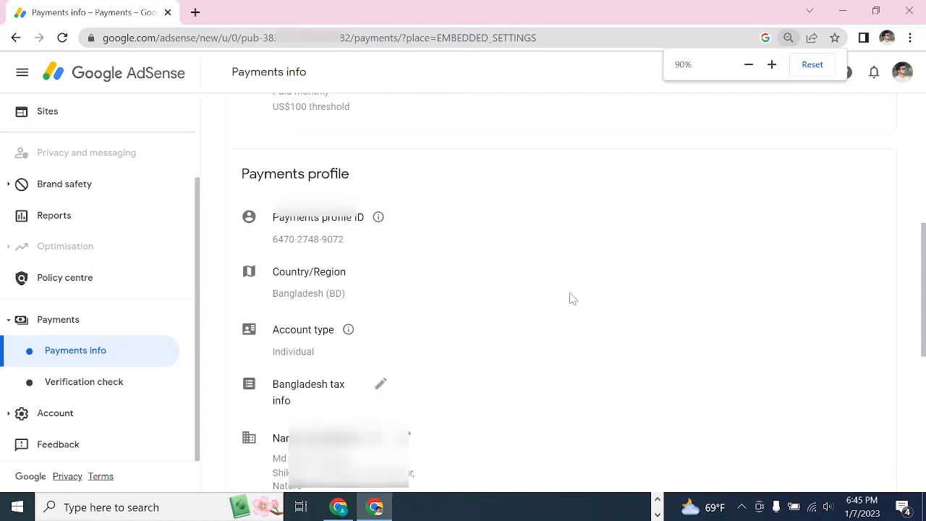
scroll(436, 399, "down", 1)
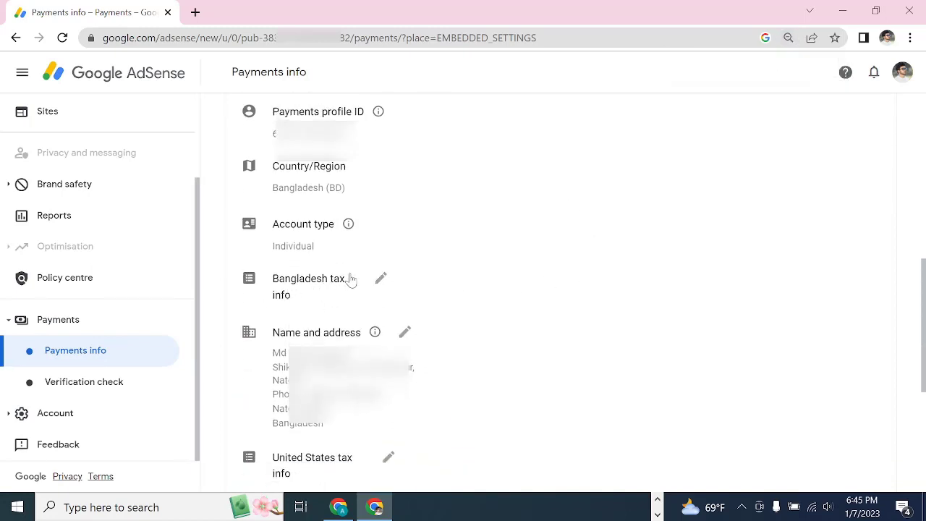
scroll(360, 291, "down", 1)
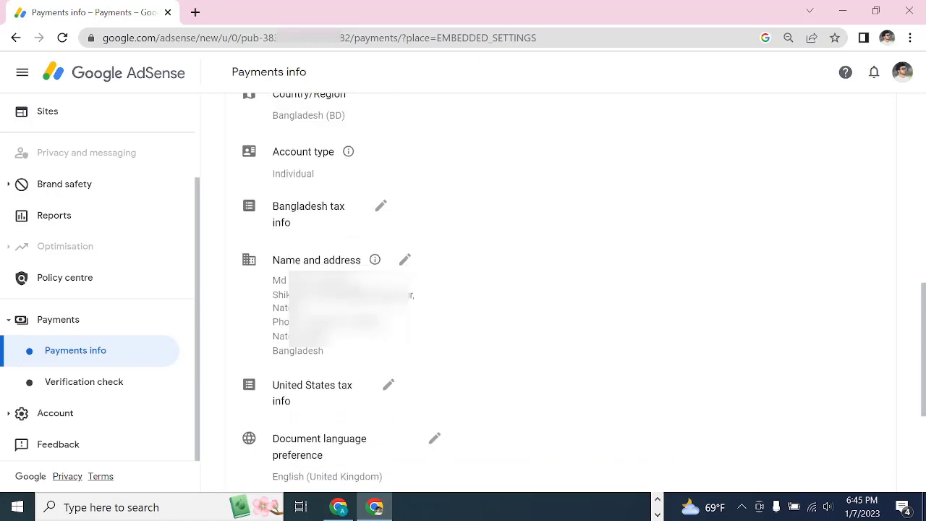
scroll(354, 285, "down", 2)
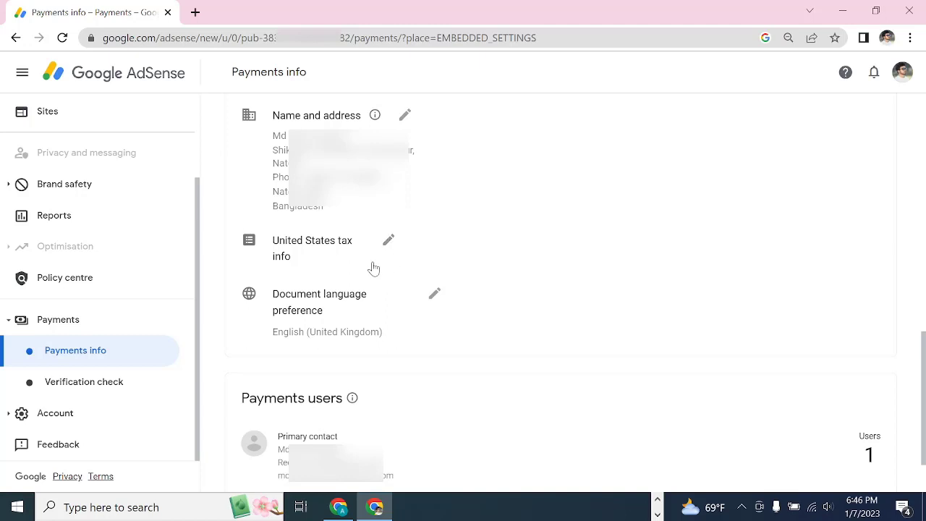
left_click(388, 241)
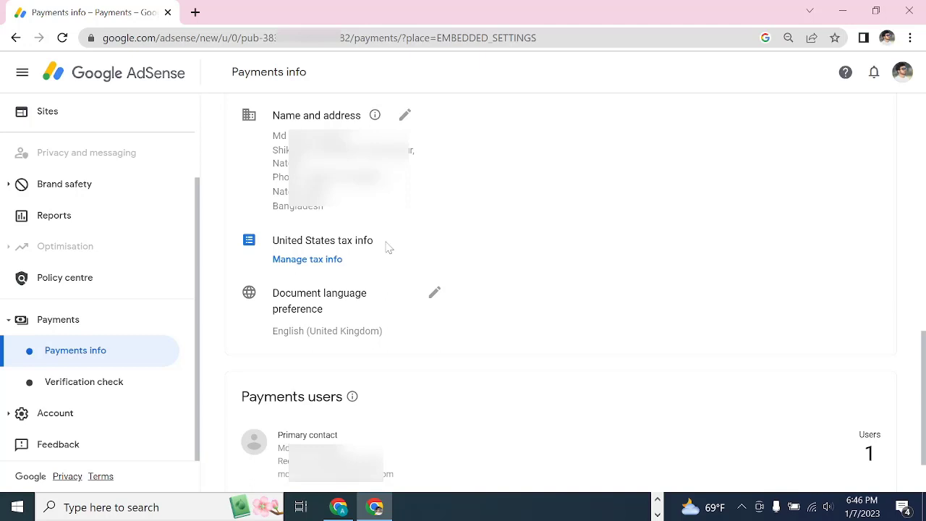
left_click(317, 264)
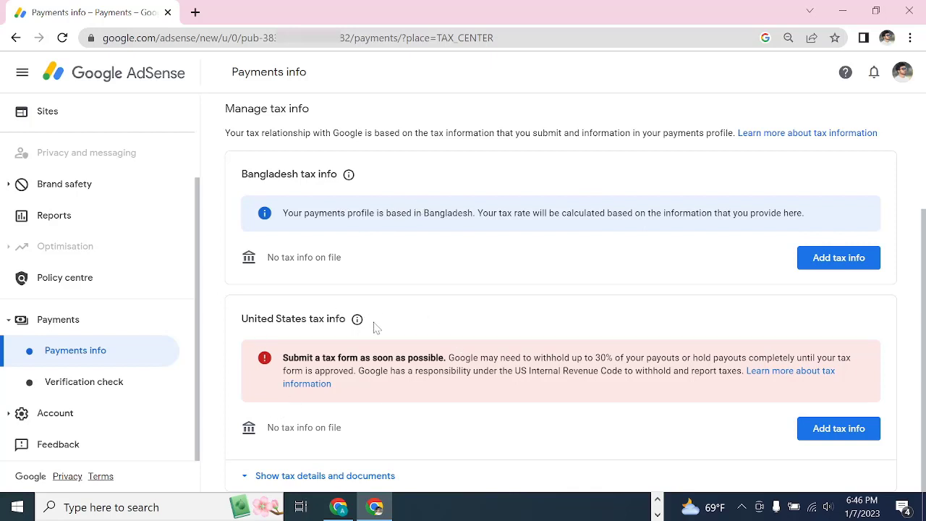
Step: Start a new tax form for the United States tax info and verify identity with the account password
left_click_drag(374, 325, 246, 330)
left_click(246, 329)
left_click(842, 434)
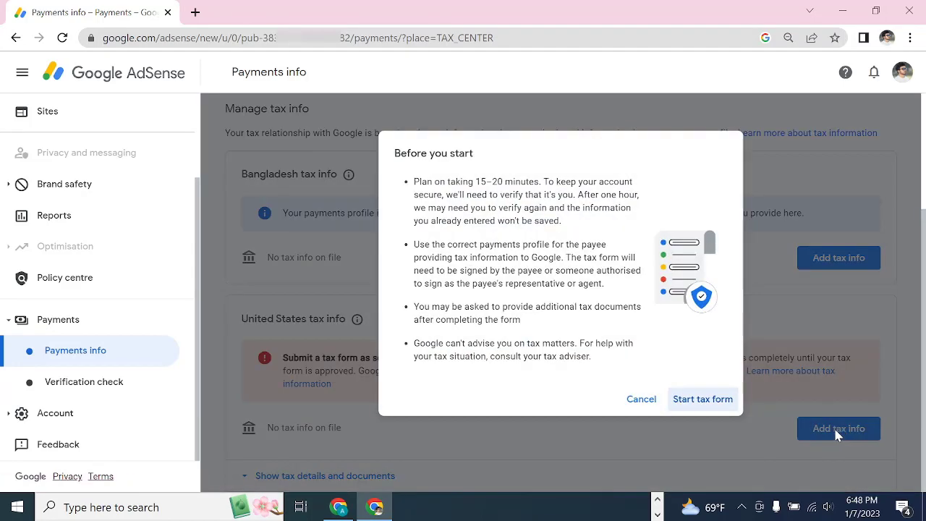
left_click(703, 400)
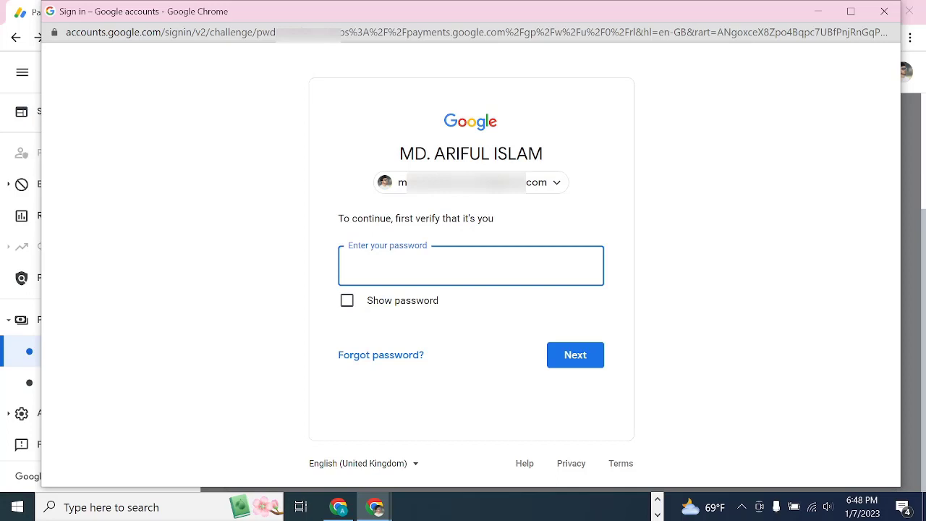
type("***************")
left_click(562, 356)
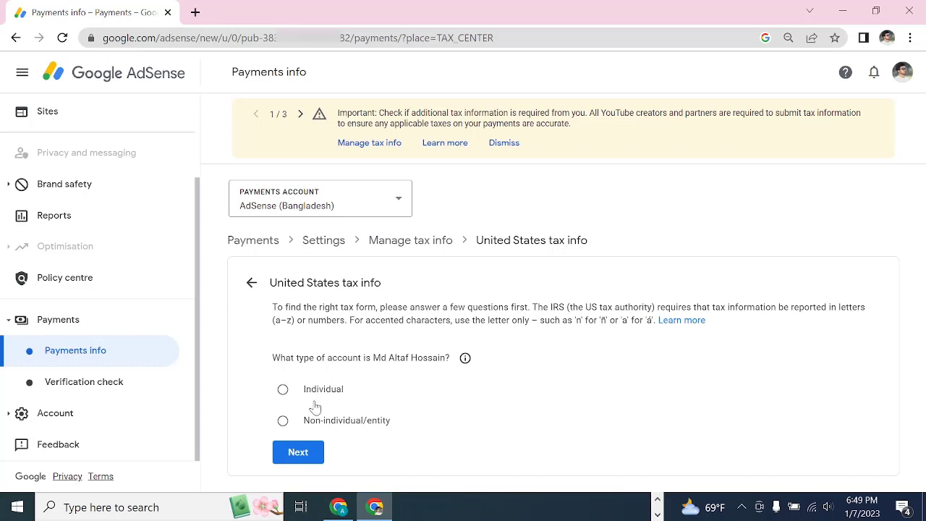
Step: Set the account type to Individual and answer No to being a citizen or resident of the United States
left_click(282, 391)
left_click(307, 459)
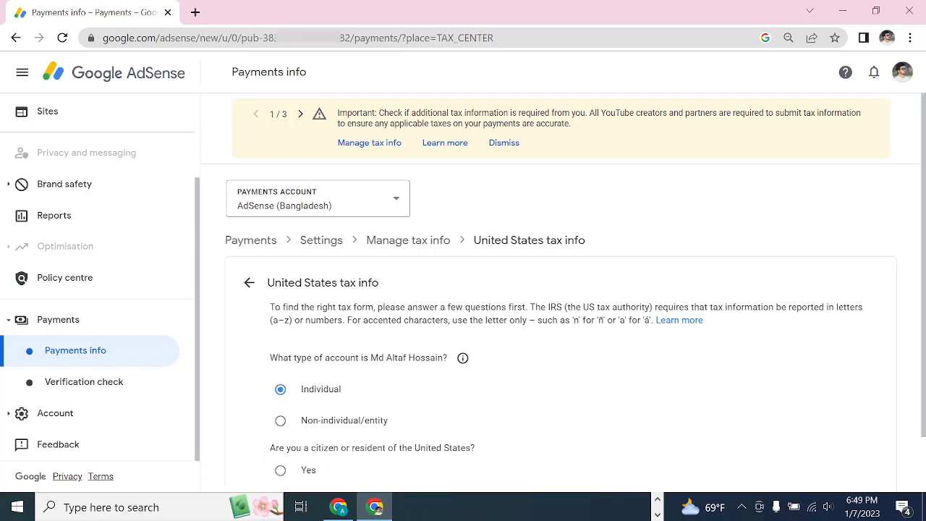
scroll(389, 375, "down", 1)
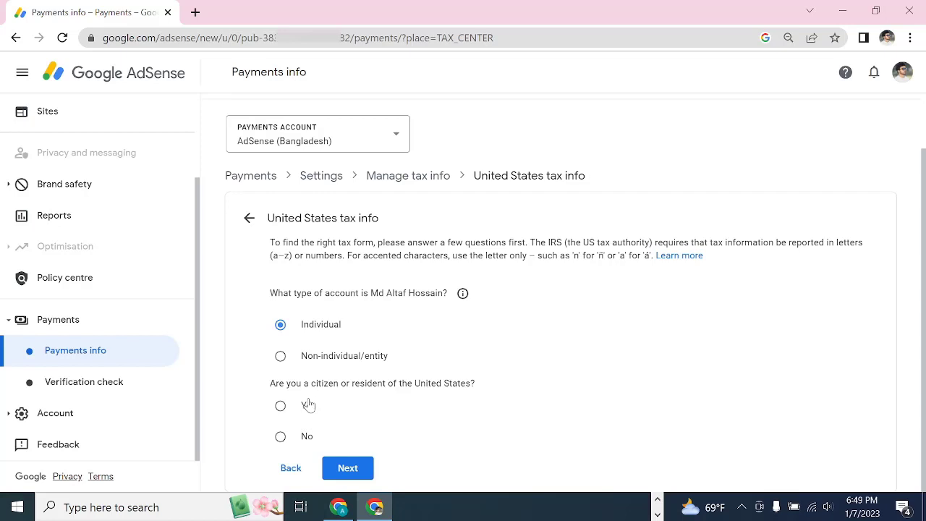
left_click(281, 438)
left_click(349, 471)
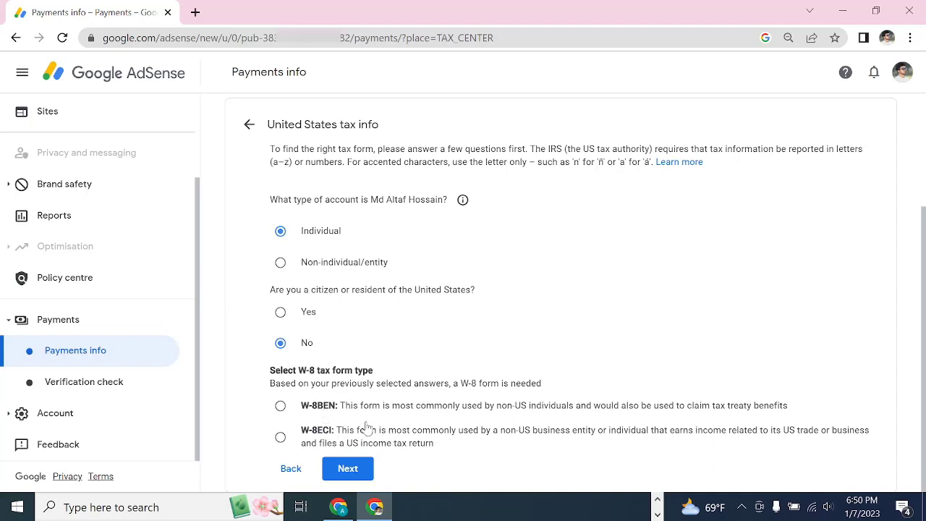
Step: Choose W-8BEN as the W-8 tax form type and start the form
left_click(280, 407)
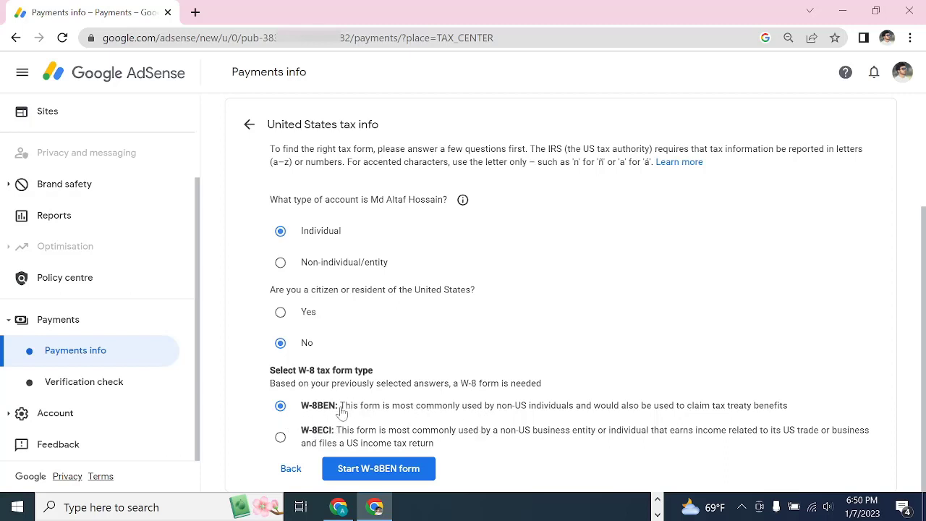
left_click(391, 470)
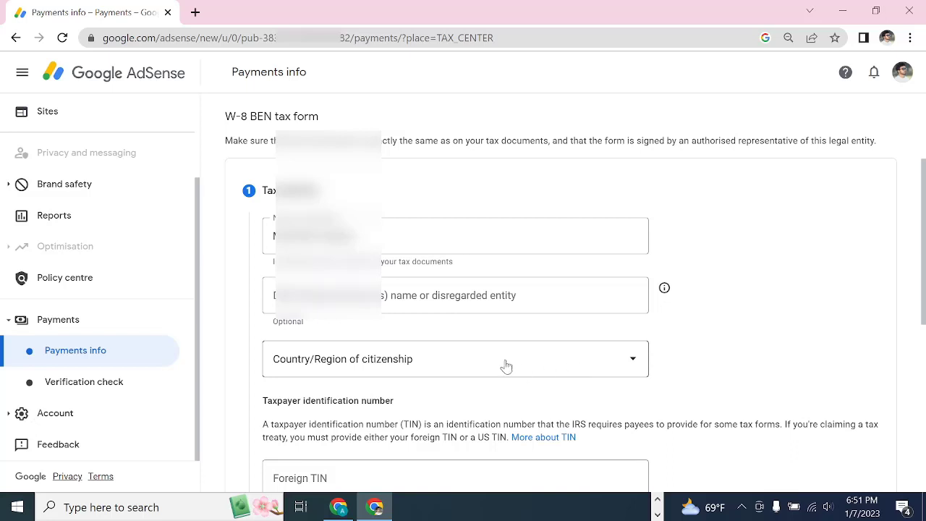
Step: Review the individual's name and the optional DBA field in the Tax identity section
scroll(506, 367, "down", 1)
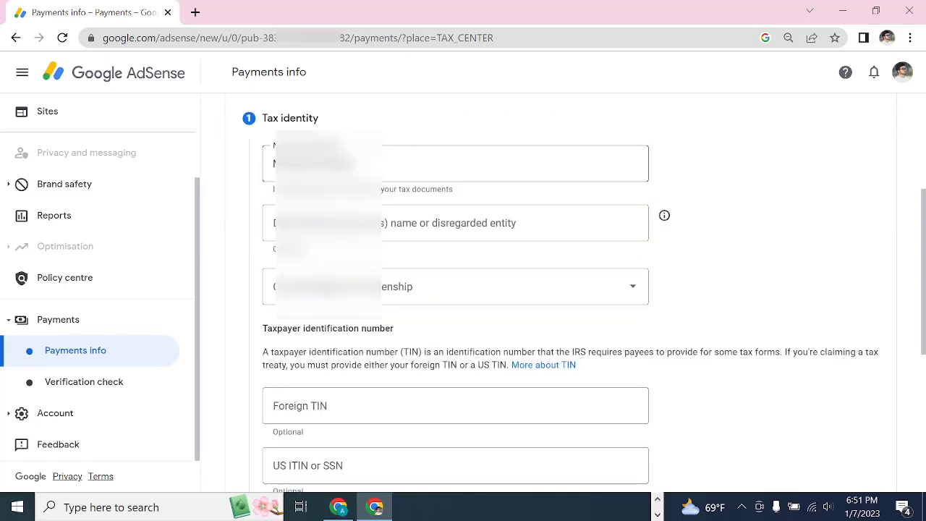
triple_click(275, 164)
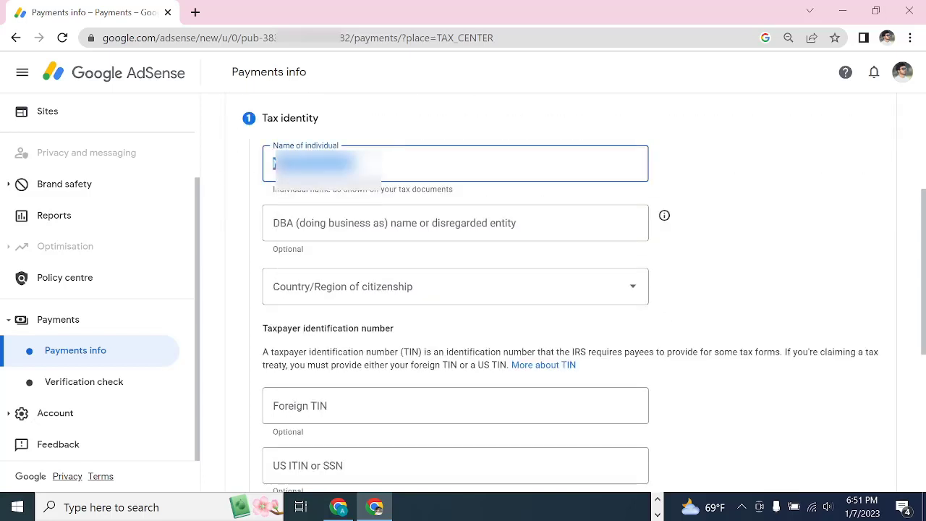
left_click(313, 164)
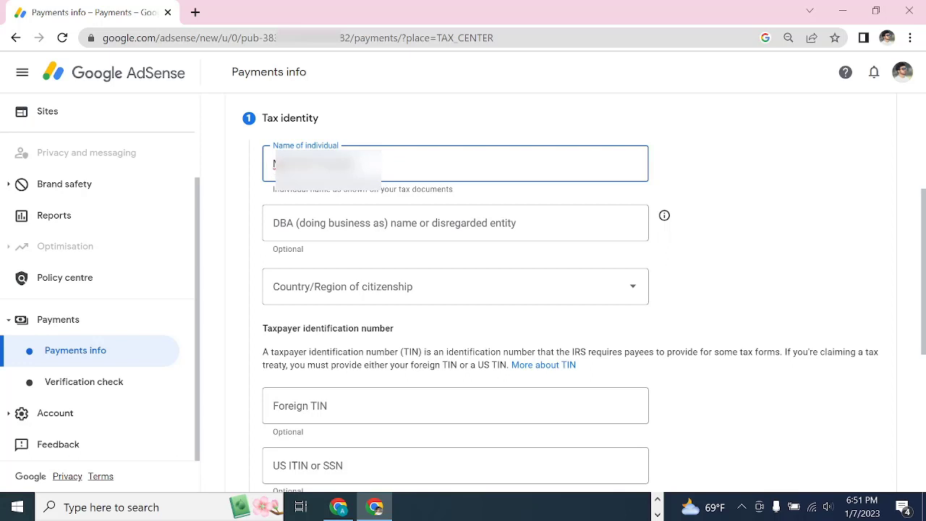
scroll(306, 196, "down", 1)
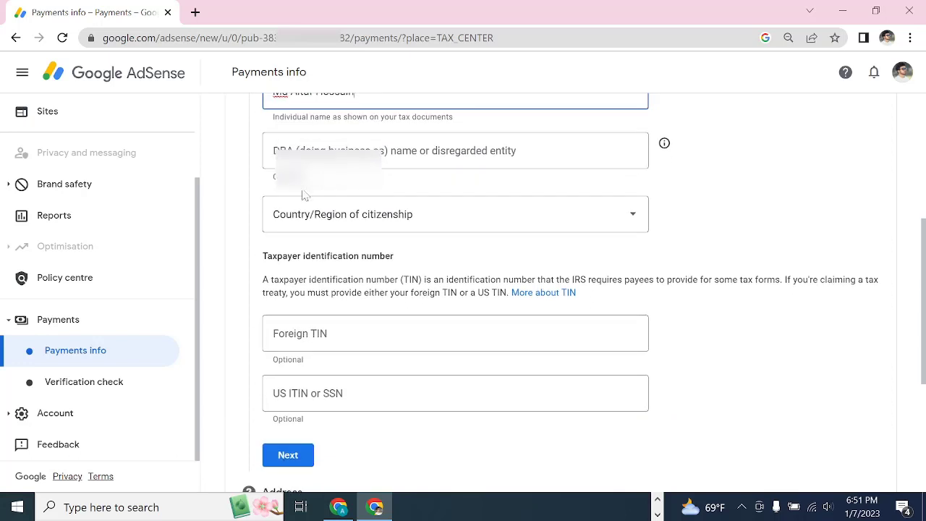
scroll(305, 195, "up", 1)
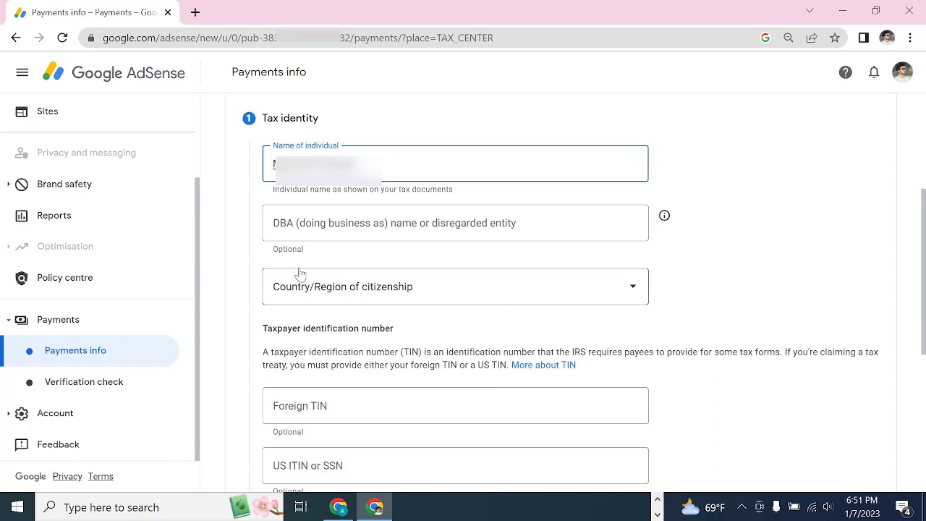
double_click(290, 249)
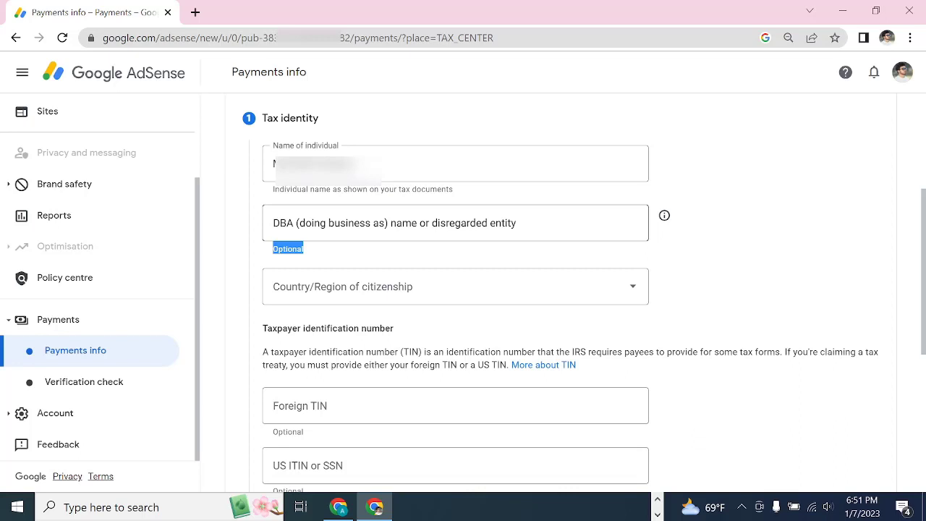
left_click(755, 235)
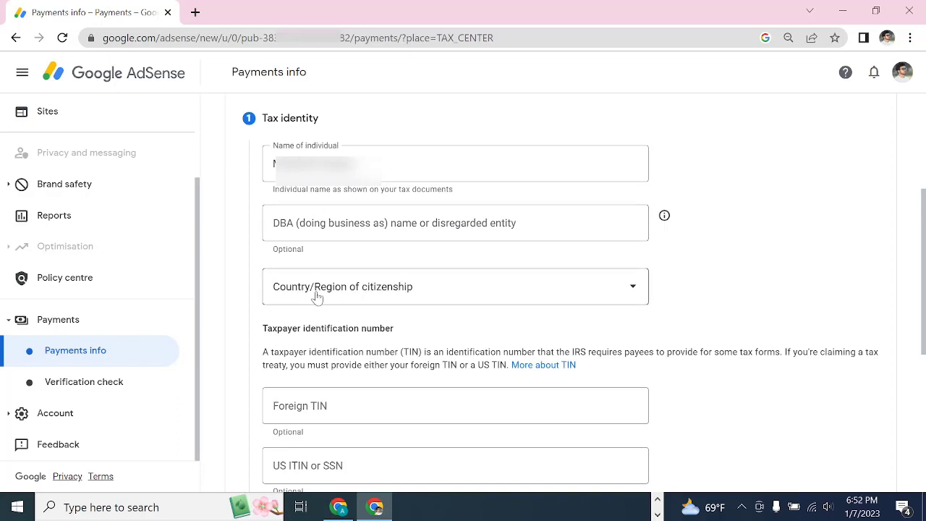
Step: Set the country/region of citizenship to Bangladesh in the Tax identity section
left_click(414, 296)
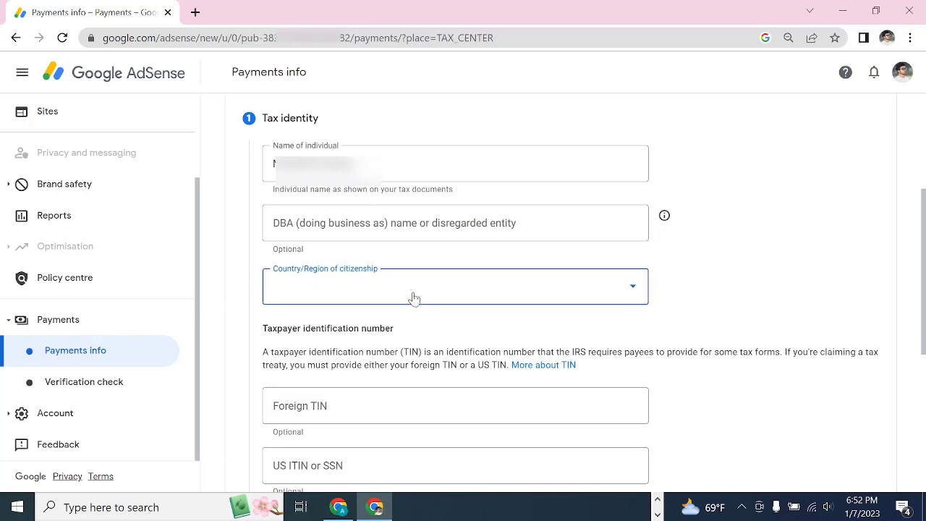
scroll(360, 384, "down", 4)
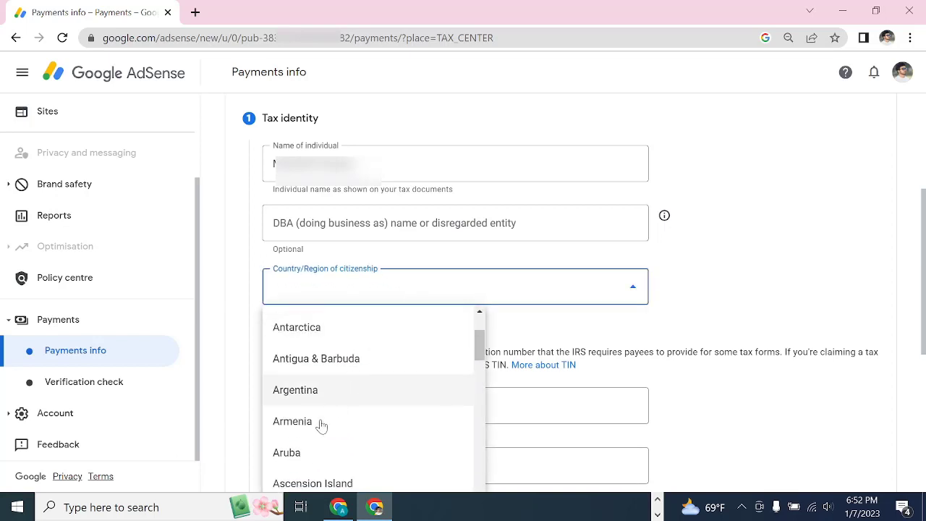
scroll(301, 457, "down", 4)
scroll(299, 451, "up", 1)
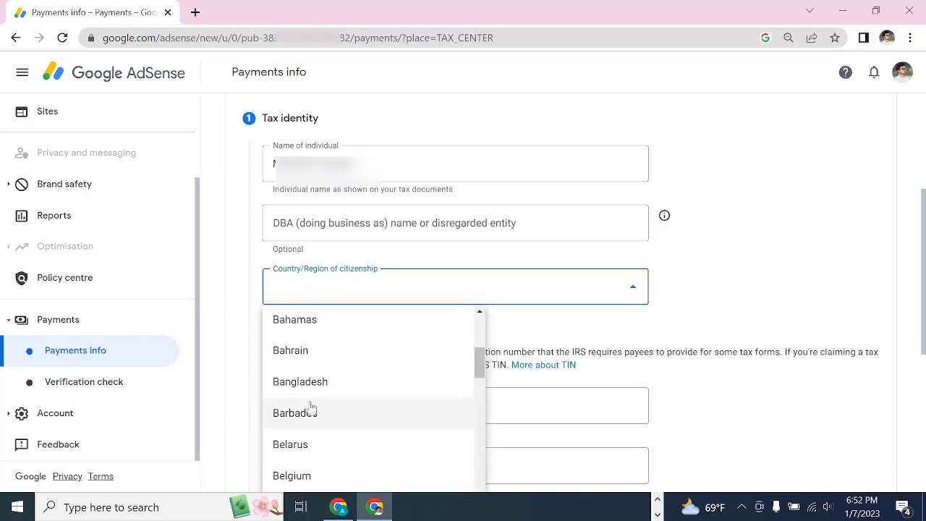
left_click(313, 383)
left_click(697, 289)
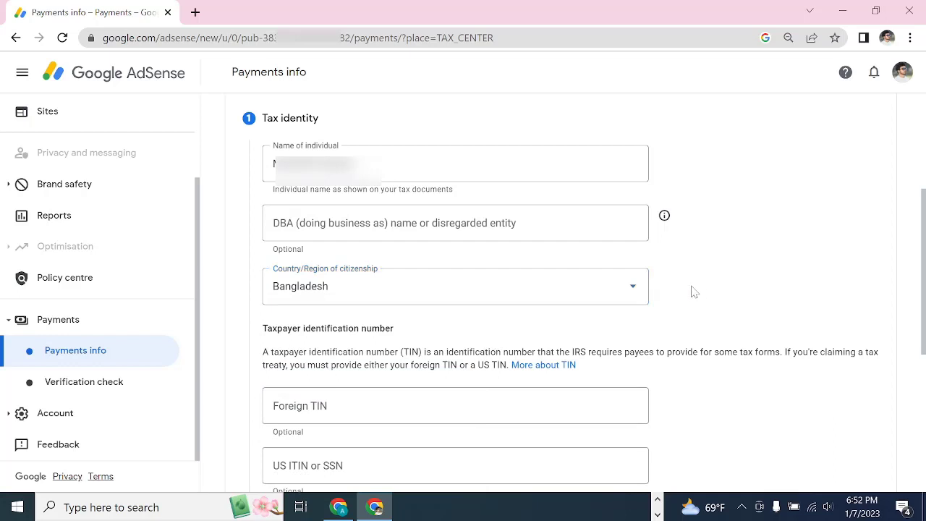
scroll(435, 376, "down", 3)
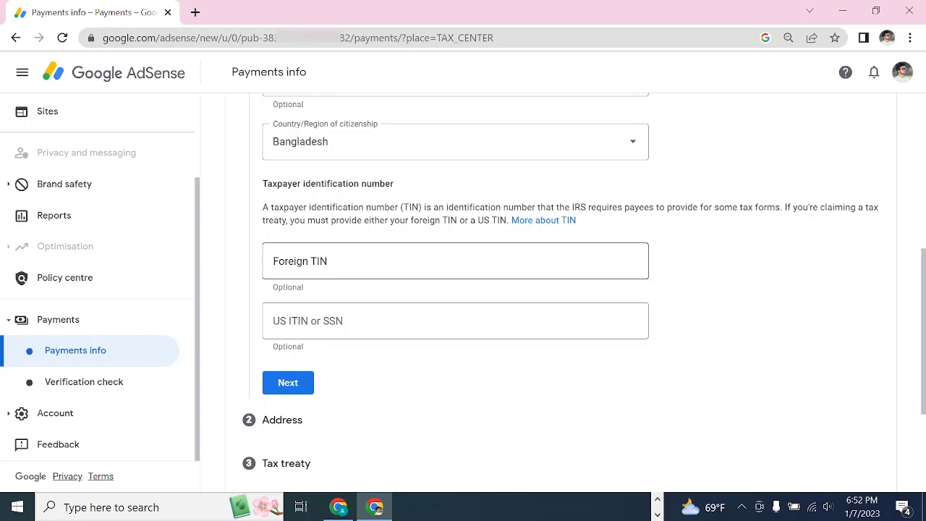
Step: Enter the individual's foreign TIN, leave the US ITIN or SSN blank, and continue to the Address section
left_click(435, 261)
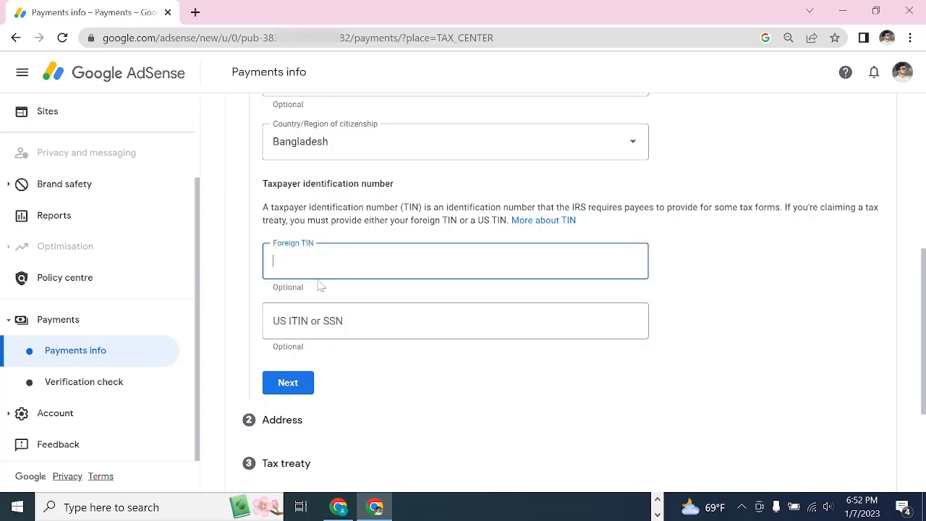
left_click(237, 263)
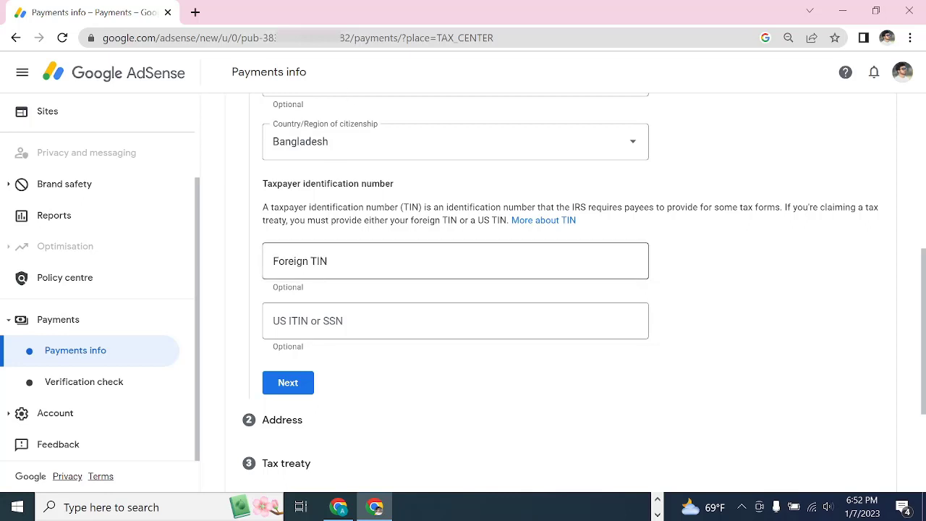
left_click(298, 263)
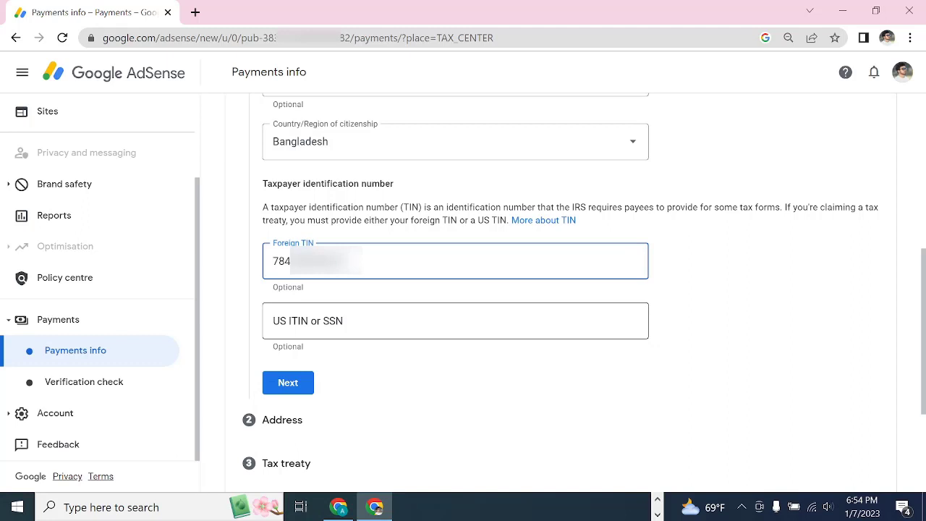
scroll(385, 270, "down", 3)
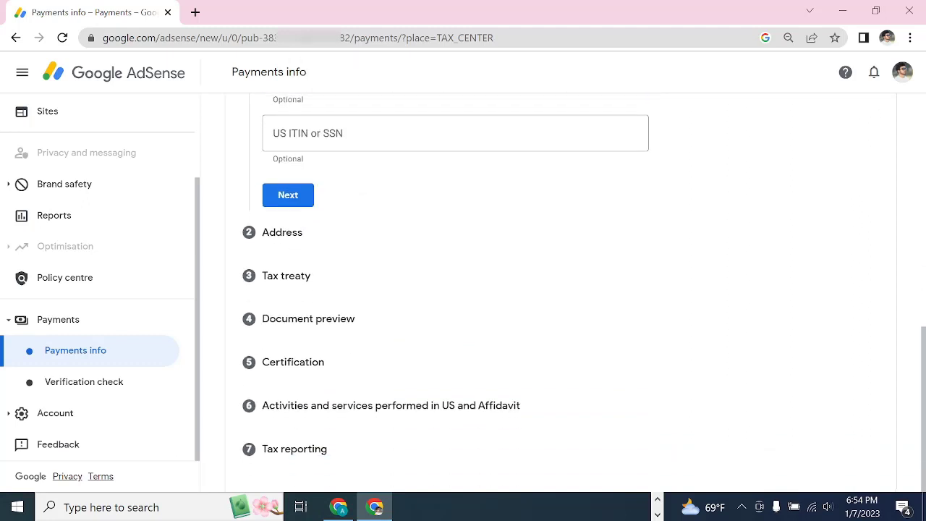
scroll(384, 271, "up", 1)
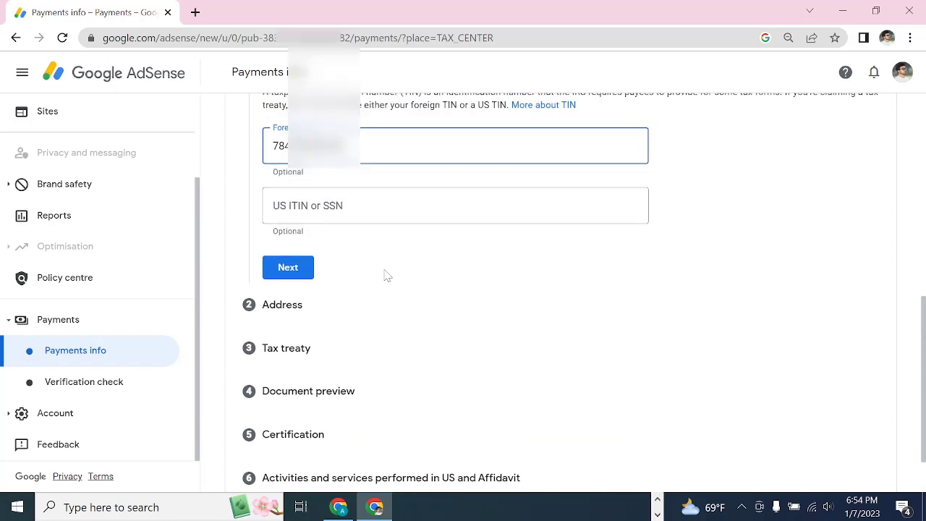
left_click(308, 271)
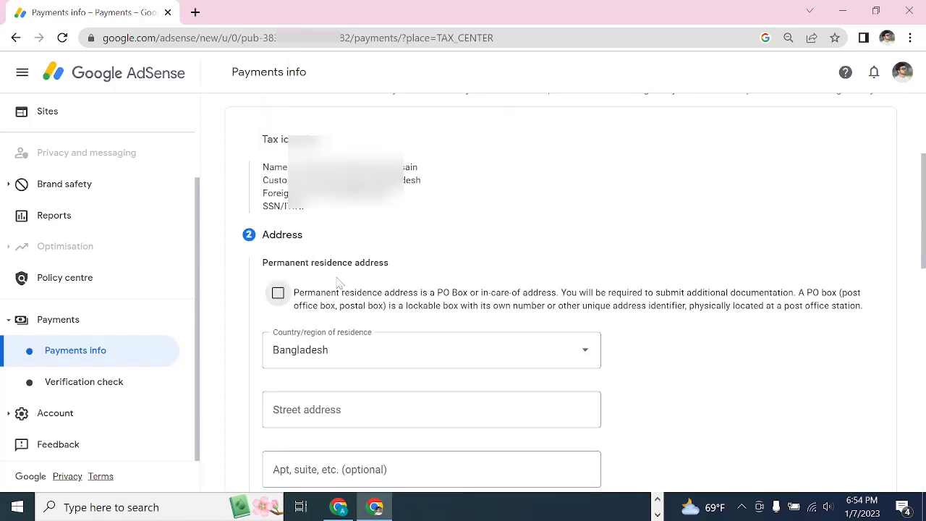
Step: Mark the permanent residence as a PO Box or in-care-of address and fill in its street address, town/city and postcode
scroll(372, 291, "down", 1)
scroll(365, 290, "up", 1)
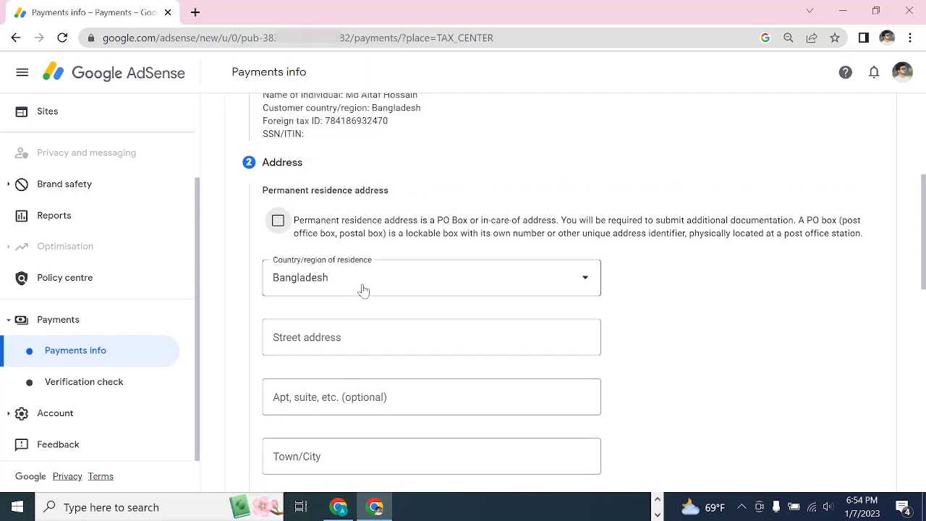
scroll(363, 289, "down", 1)
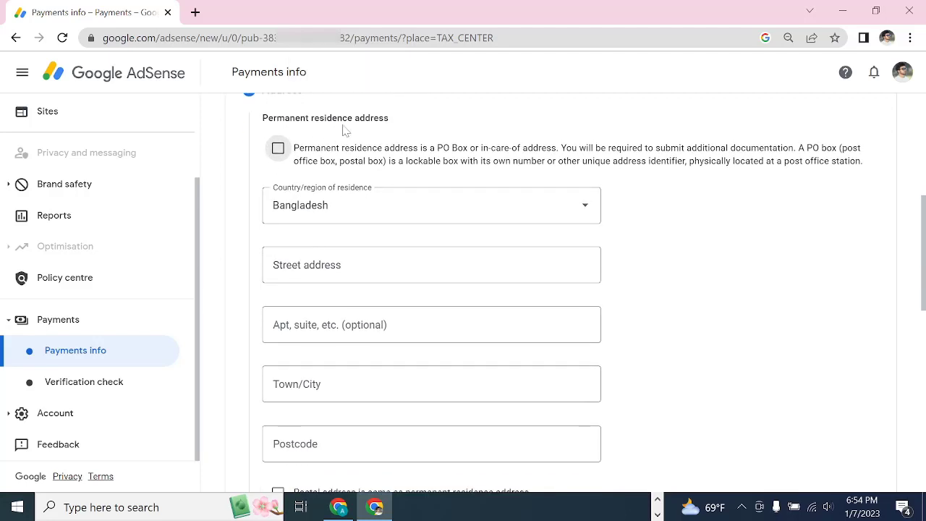
left_click(278, 148)
scroll(357, 218, "down", 1)
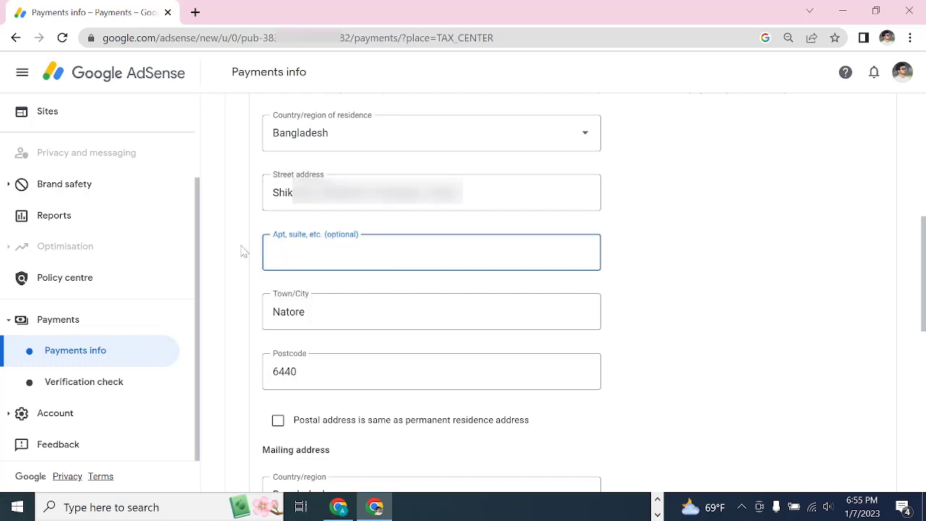
left_click(269, 228)
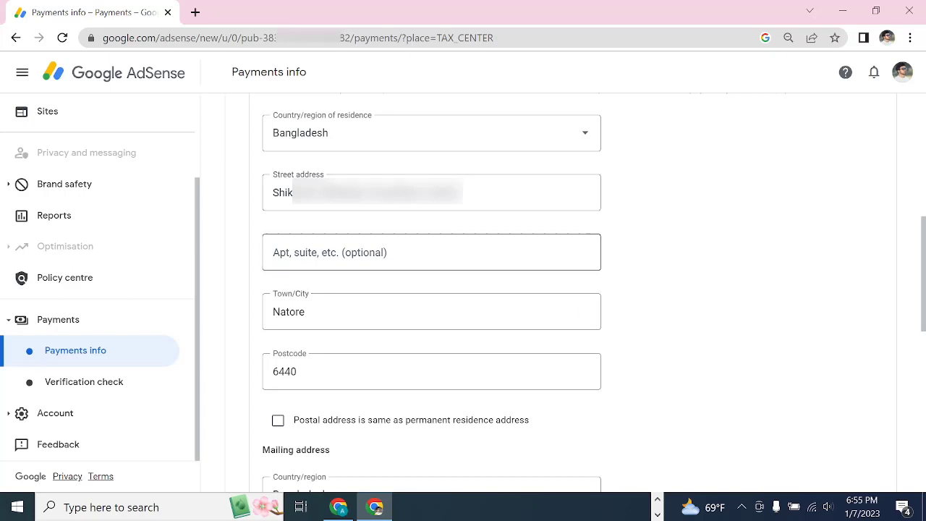
Step: Set the postal address as the same as the permanent residence address and continue to the Tax treaty section
scroll(376, 246, "up", 1)
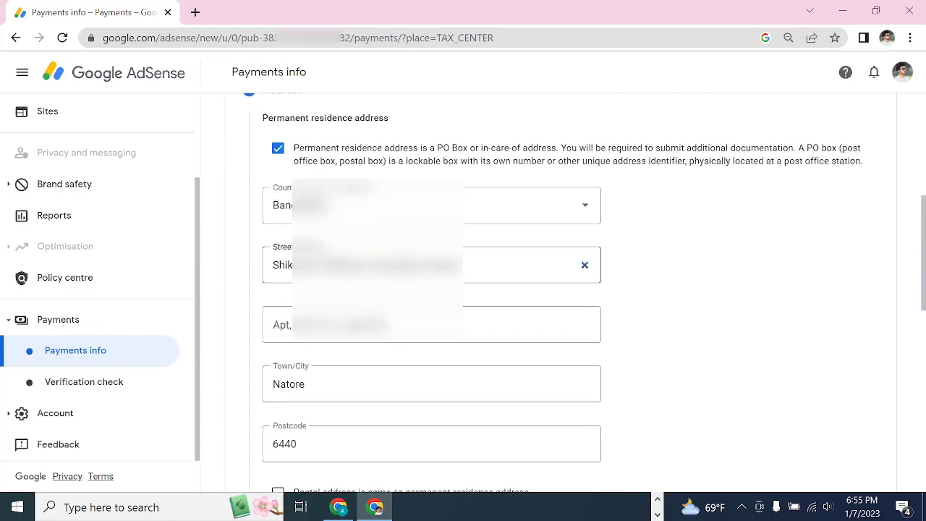
scroll(376, 246, "down", 2)
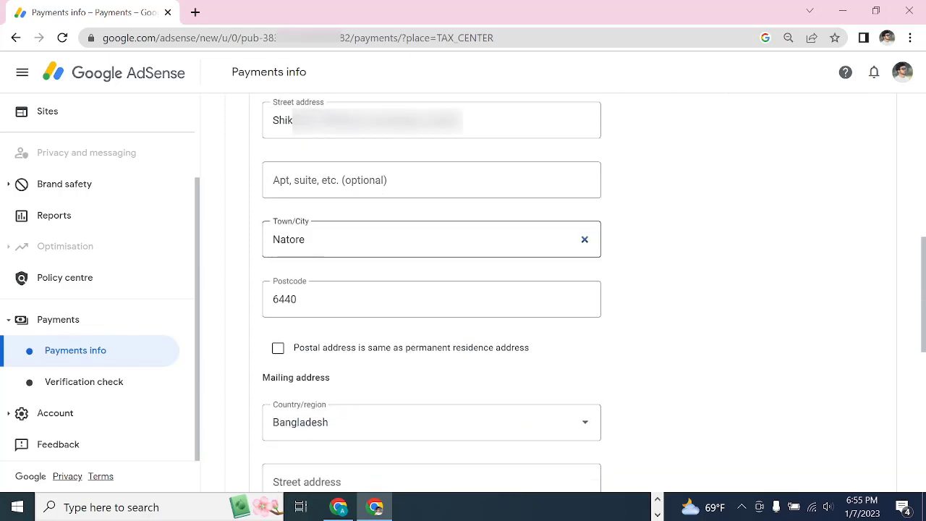
scroll(434, 235, "down", 1)
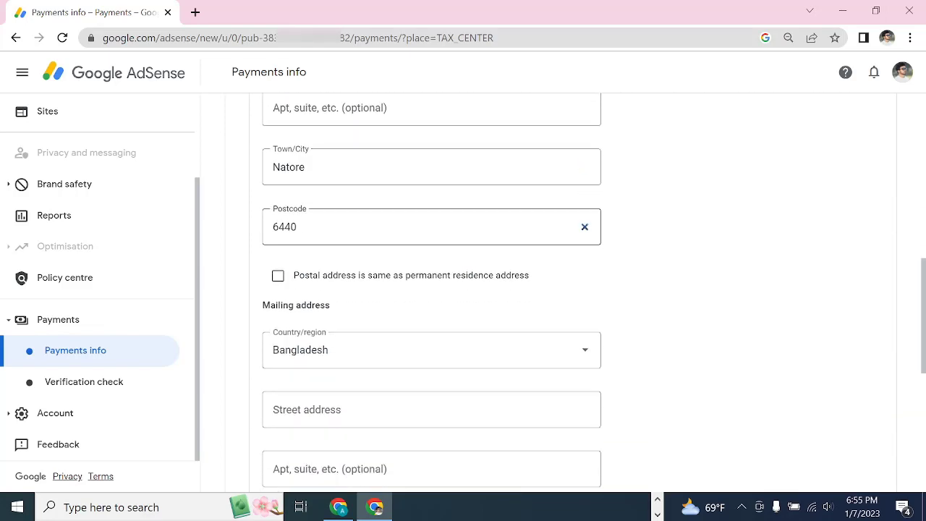
scroll(368, 246, "down", 1)
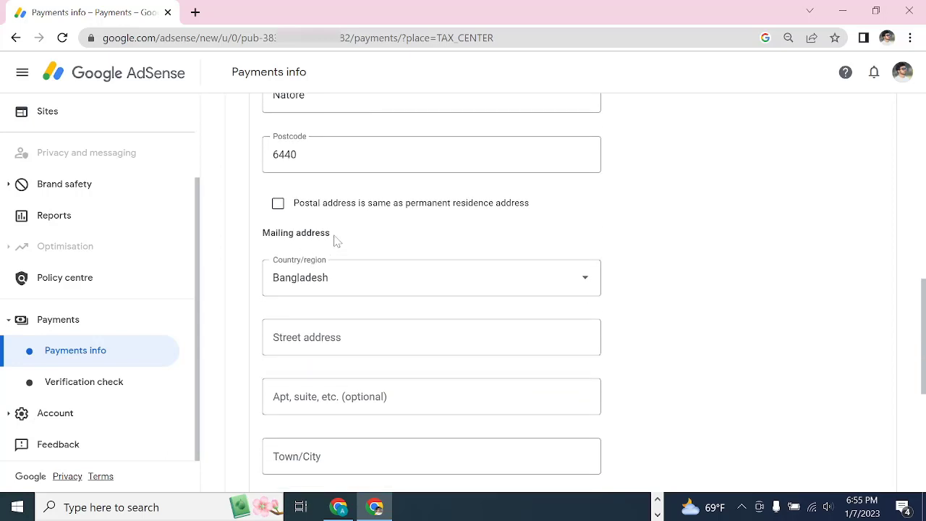
left_click(278, 206)
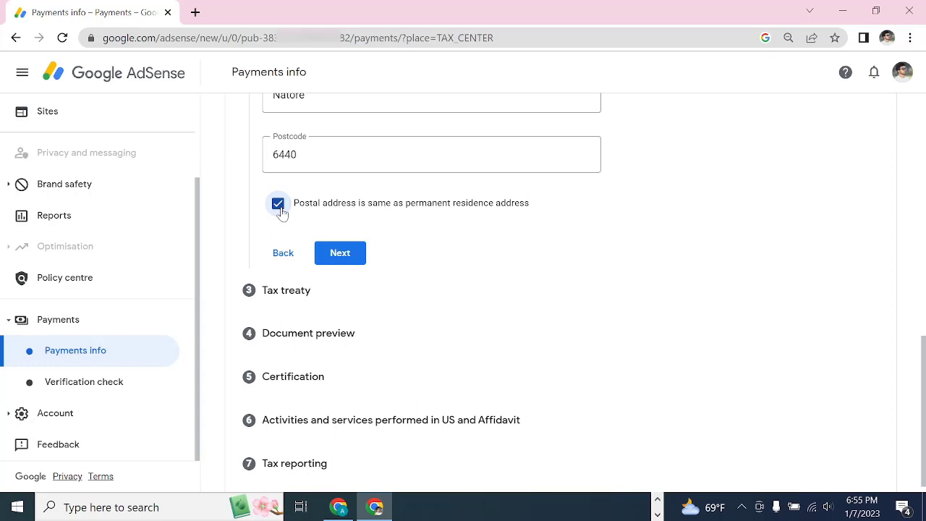
left_click(346, 255)
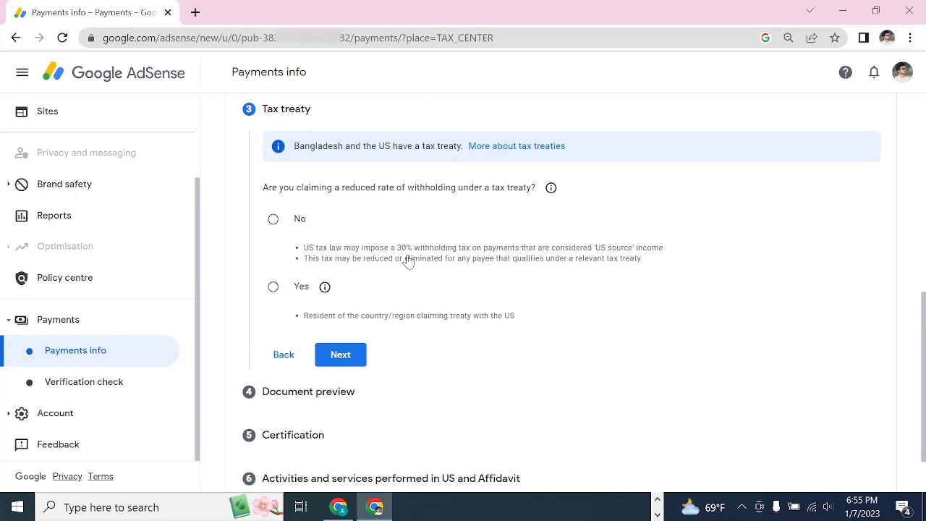
Step: Answer Yes to claiming a reduced withholding rate and confirm being a resident of the country/region claiming treaty with the US
scroll(409, 260, "up", 1)
scroll(409, 260, "down", 1)
left_click(274, 288)
scroll(374, 296, "down", 1)
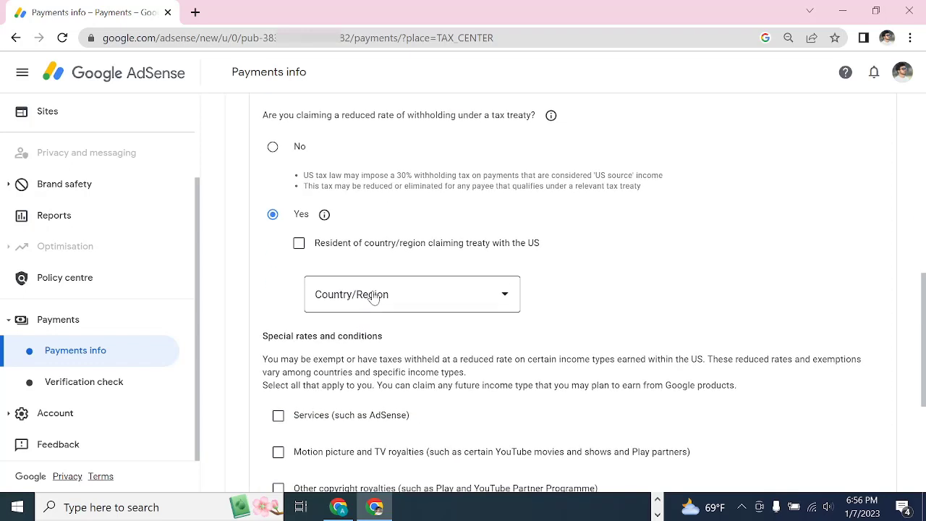
left_click(299, 243)
scroll(301, 249, "down", 1)
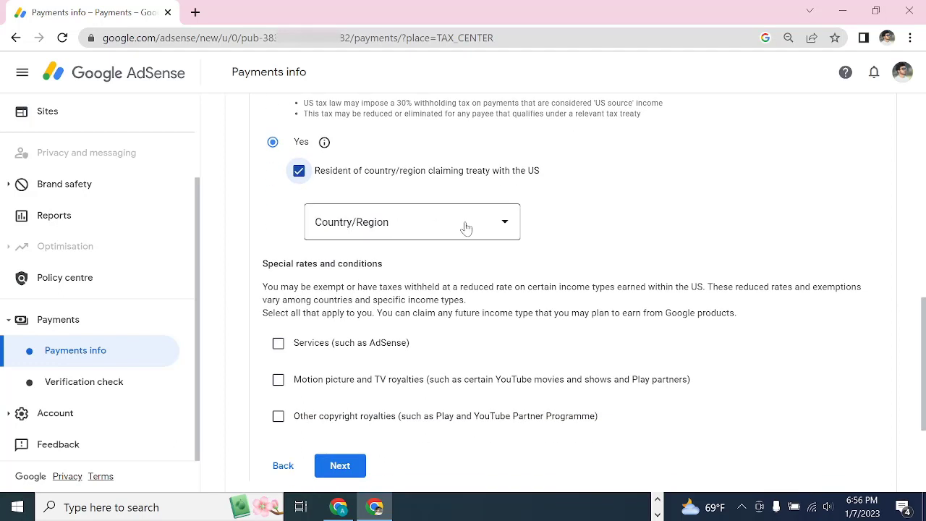
Step: Set the tax treaty country/region to Bangladesh
left_click(504, 227)
scroll(361, 203, "down", 6)
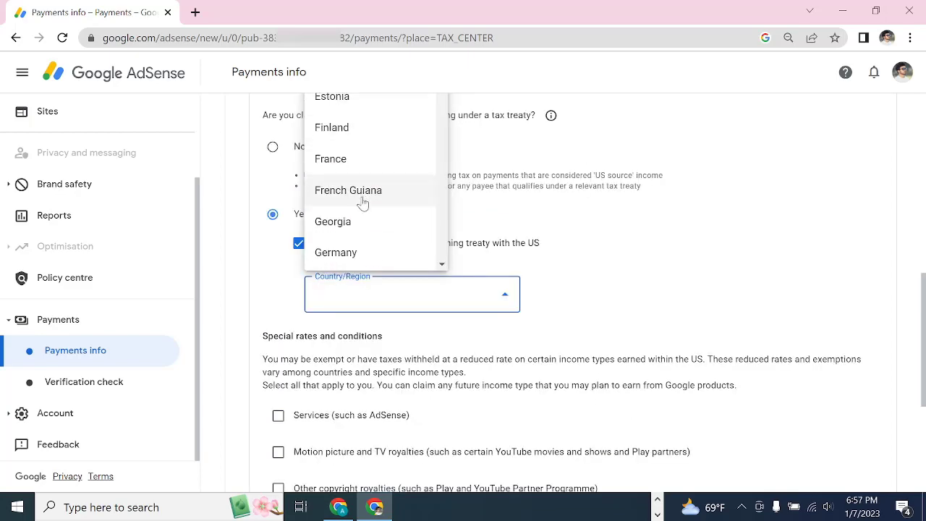
scroll(355, 211, "down", 15)
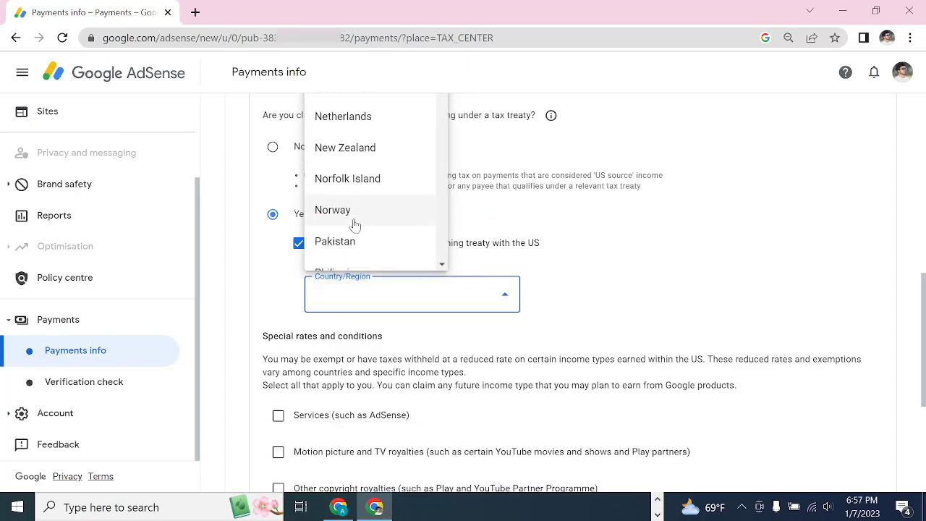
scroll(357, 174, "up", 20)
left_click(358, 134)
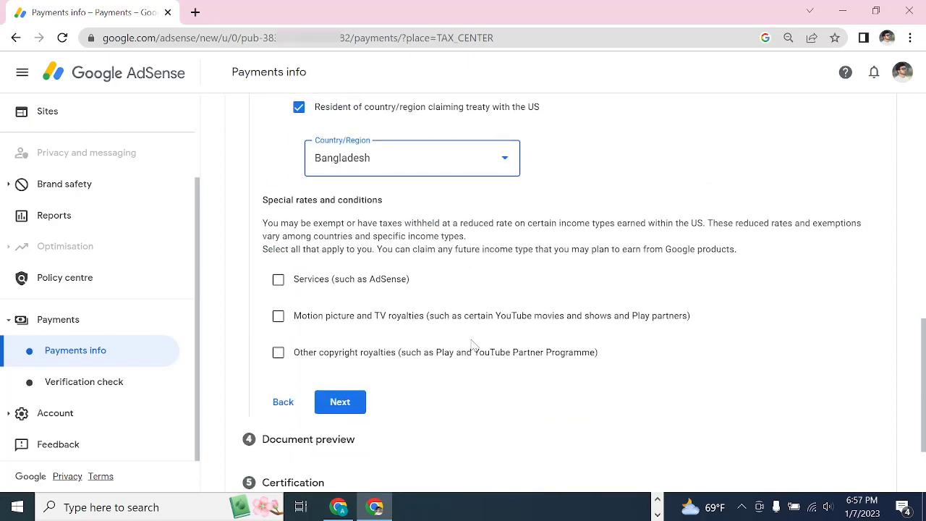
Step: Try to continue past the Tax treaty section with no income type selected
scroll(471, 335, "up", 1)
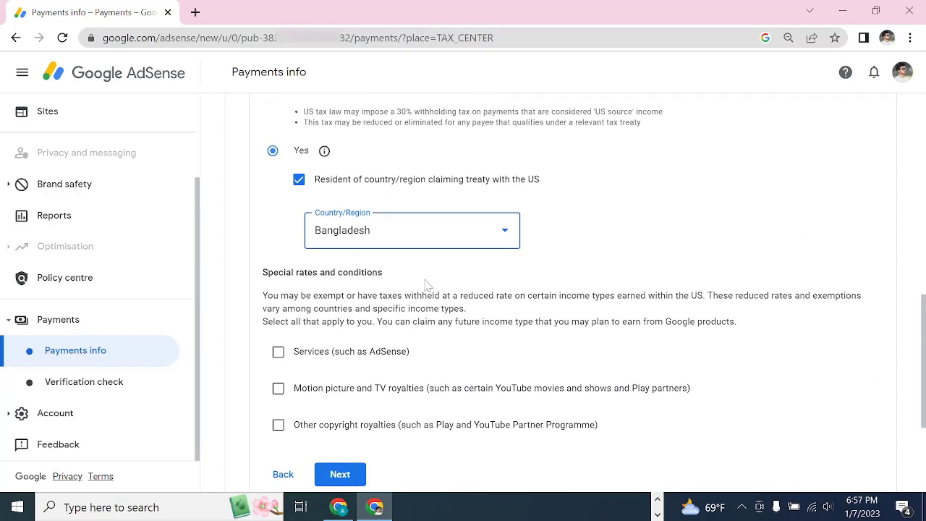
scroll(427, 286, "down", 1)
left_click(340, 402)
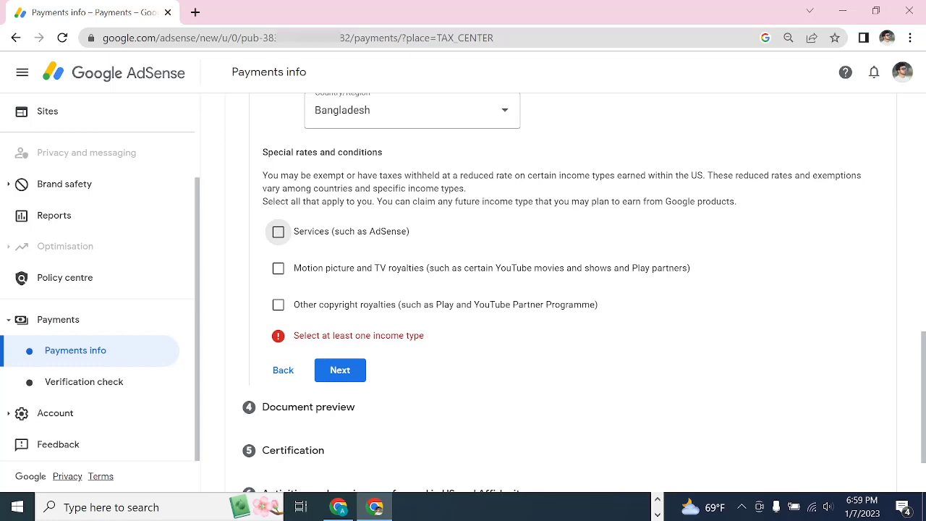
Step: Claim Services income under Article 7 and paragraph 1 at the 0% reduced treaty rate and confirm the treaty-terms reason
left_click(278, 231)
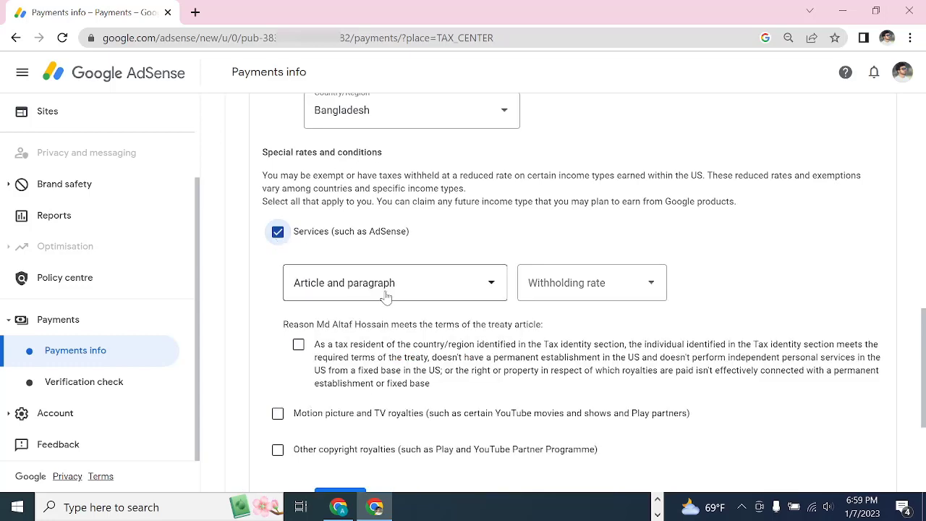
scroll(386, 296, "down", 1)
left_click(475, 213)
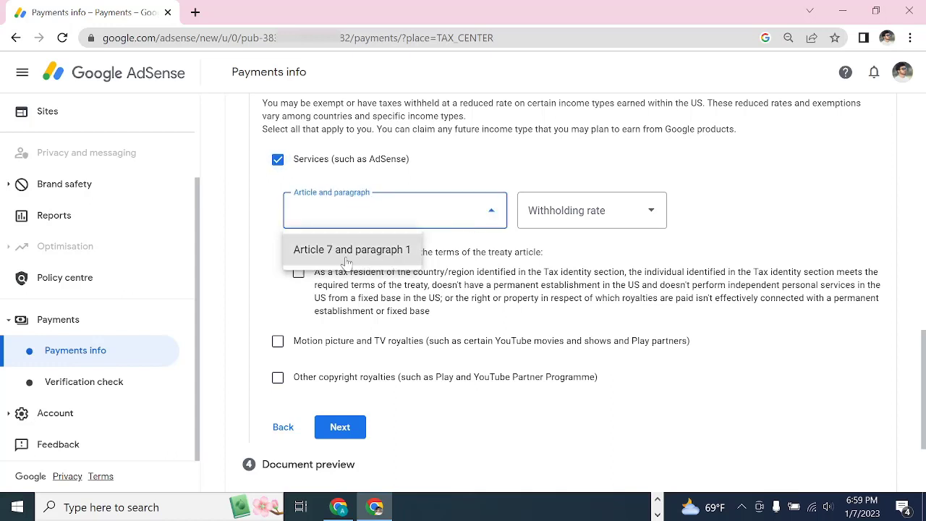
left_click(373, 259)
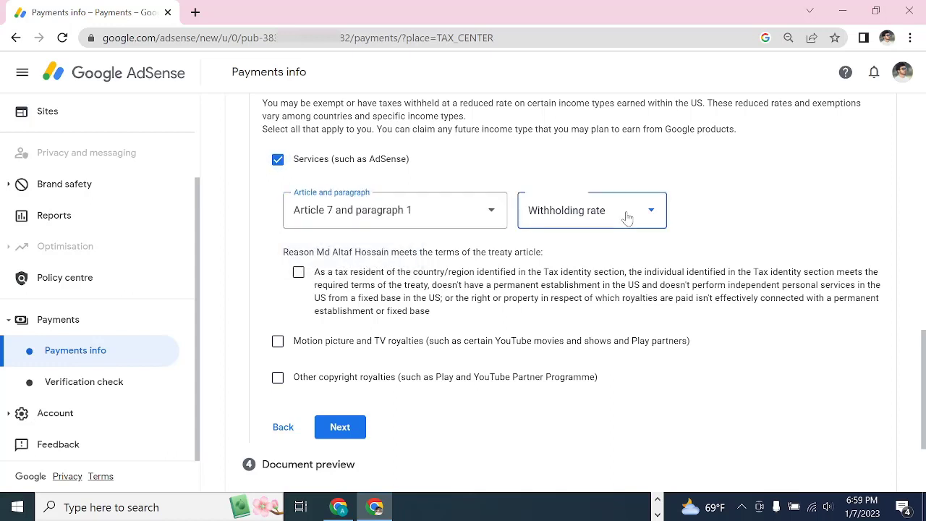
left_click(628, 217)
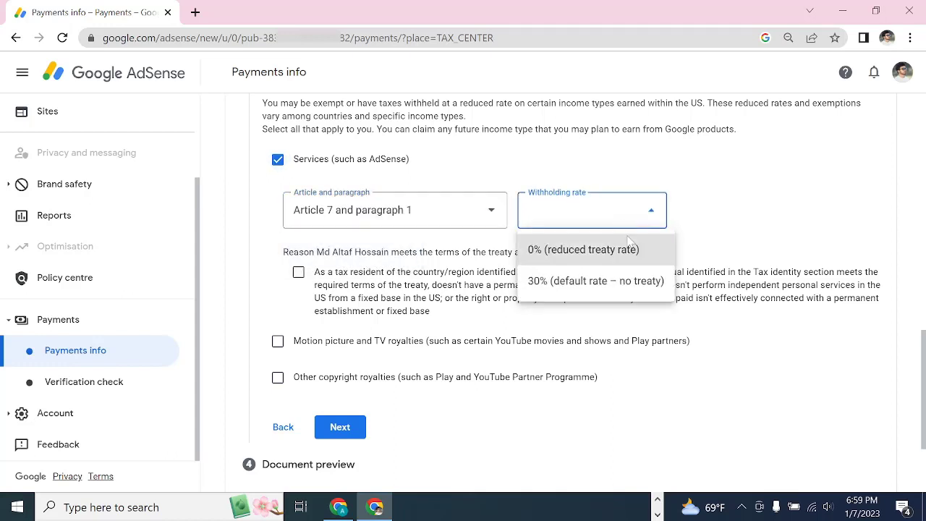
left_click(592, 259)
scroll(434, 210, "down", 1)
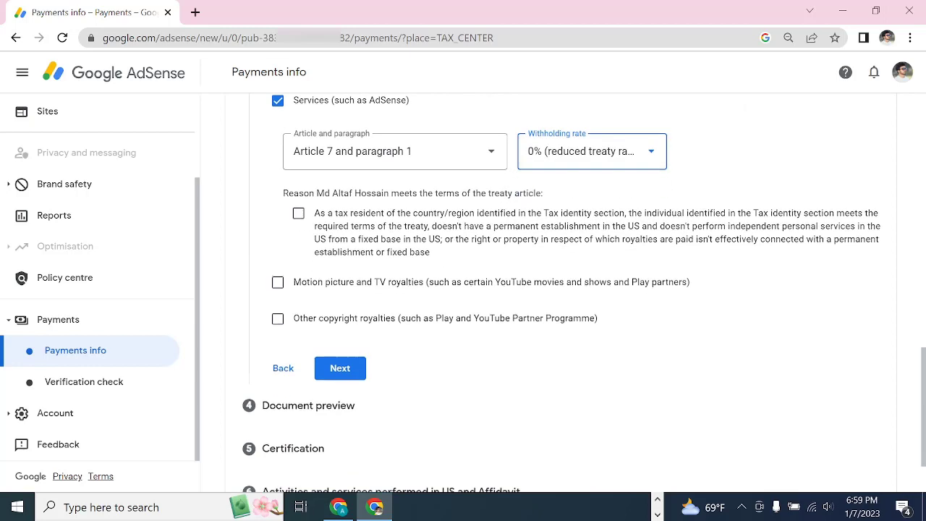
left_click(299, 200)
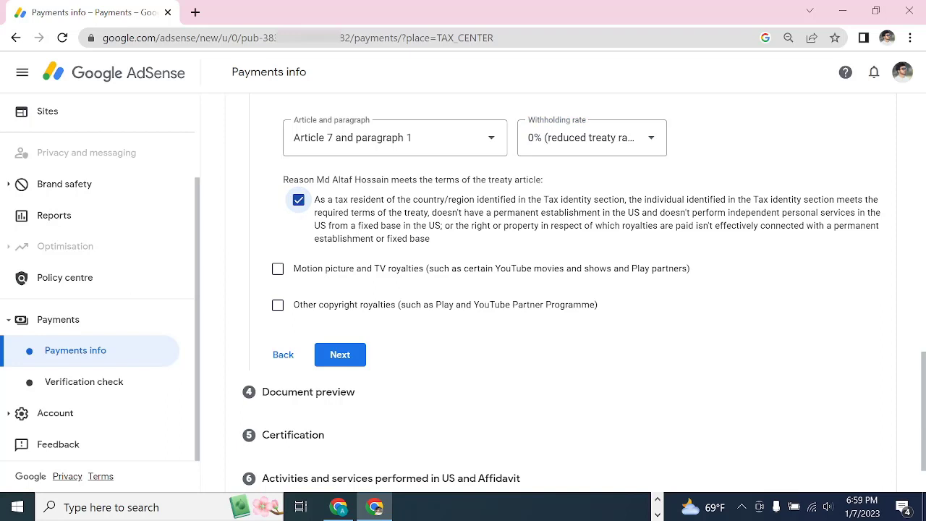
Step: Claim Motion picture and TV royalties under Article 12 and paragraph 2 at the 10% reduced treaty rate and confirm the treaty-terms reason
left_click(278, 272)
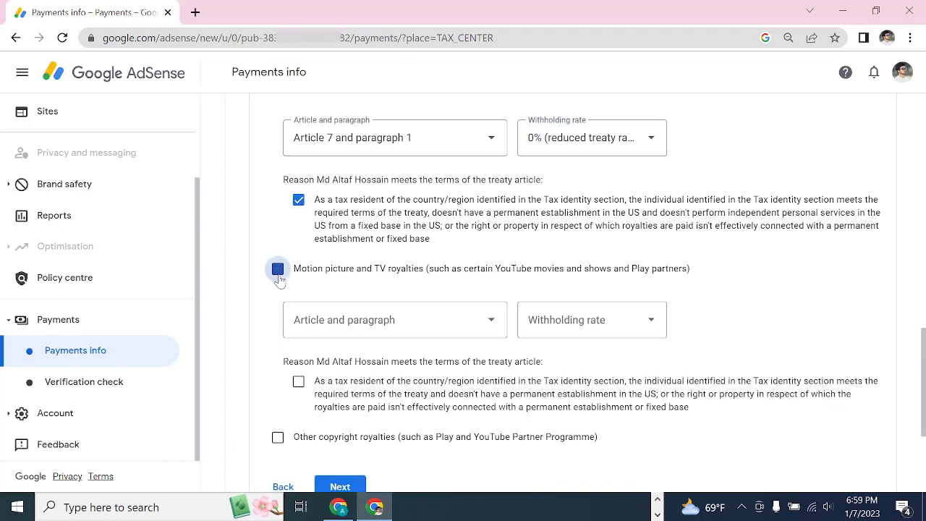
left_click(490, 322)
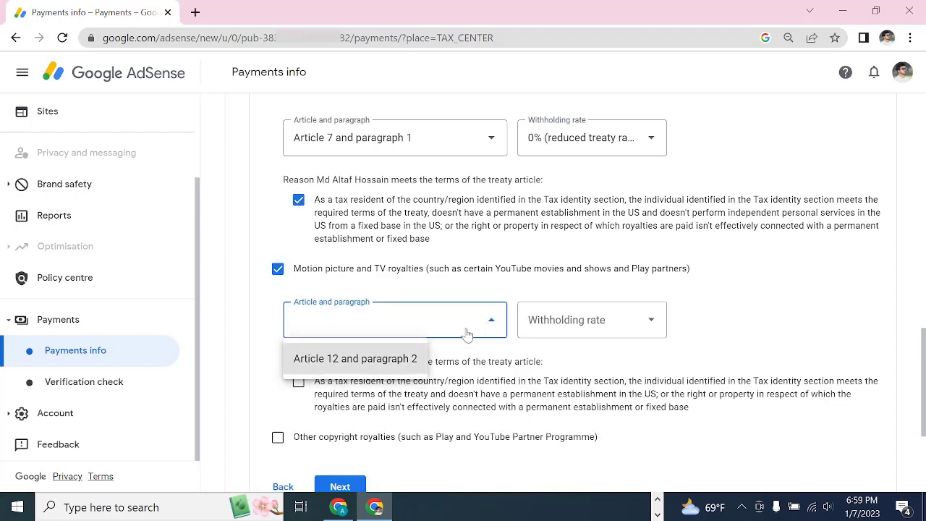
left_click(400, 369)
left_click(641, 320)
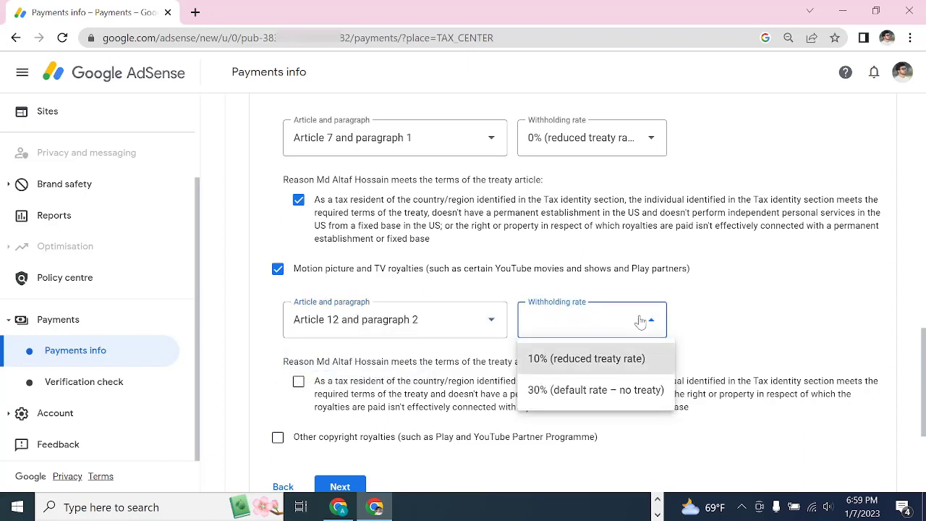
left_click(579, 361)
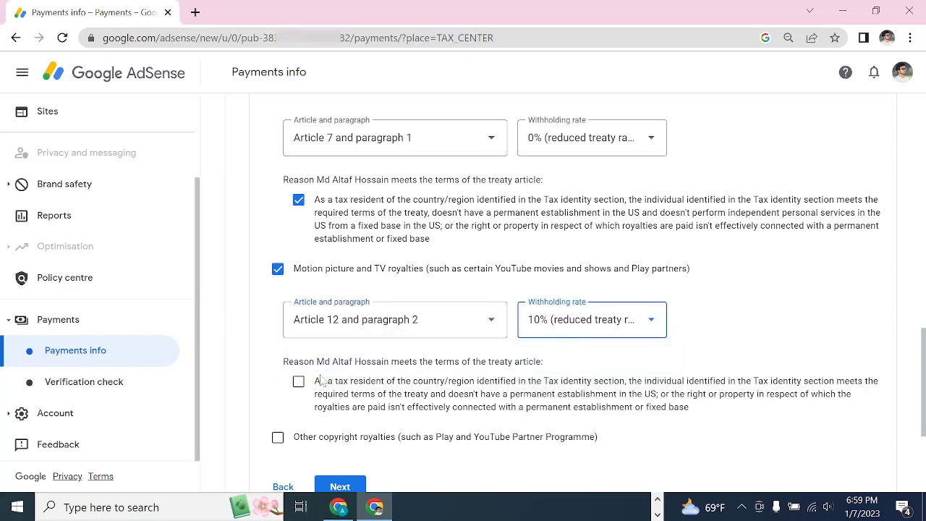
left_click(299, 381)
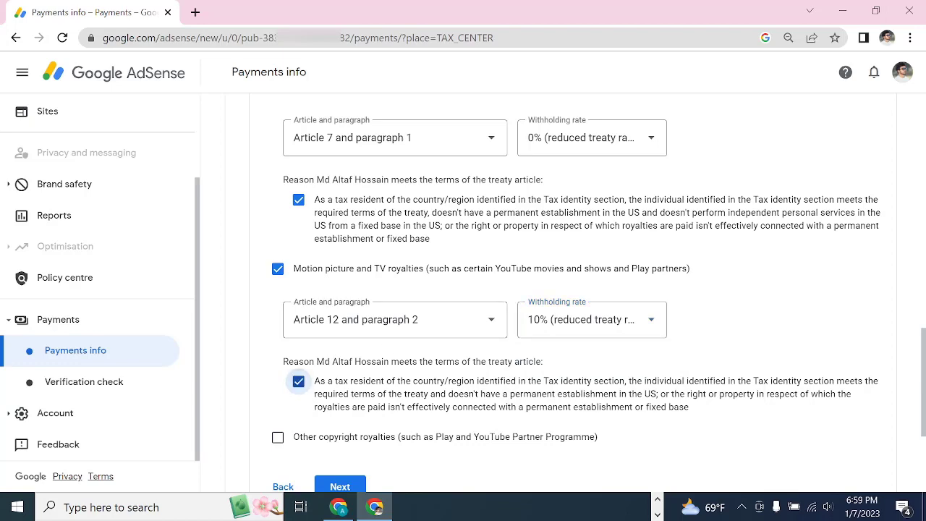
Step: Claim Other copyright royalties under Article 12 and paragraph 2 at the 10% (reduced treaty rate) withholding rate
left_click(278, 438)
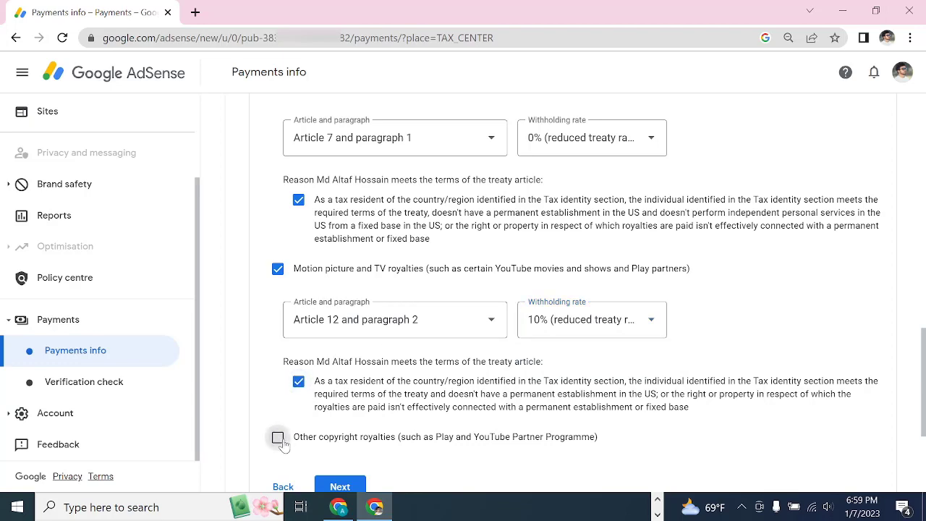
scroll(448, 437, "down", 1)
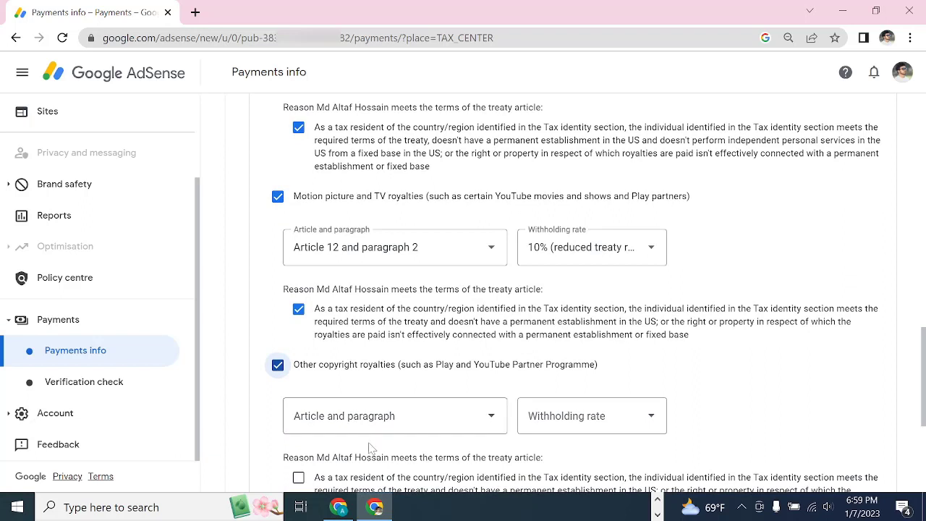
left_click(403, 432)
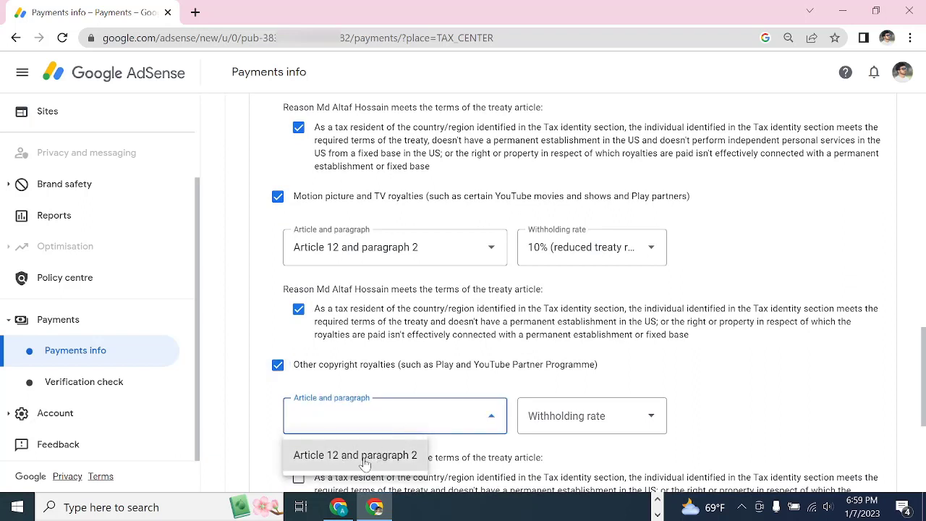
left_click(361, 455)
left_click(593, 431)
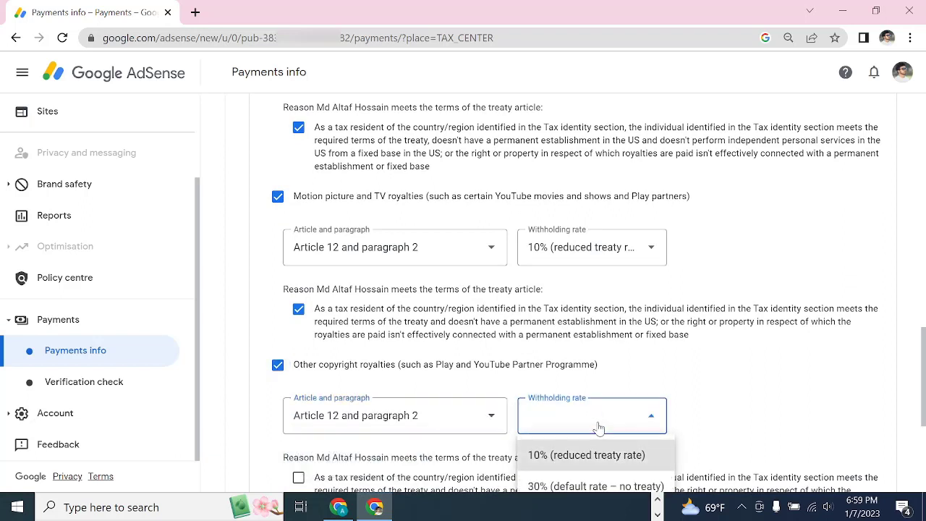
left_click(564, 455)
scroll(657, 388, "down", 2)
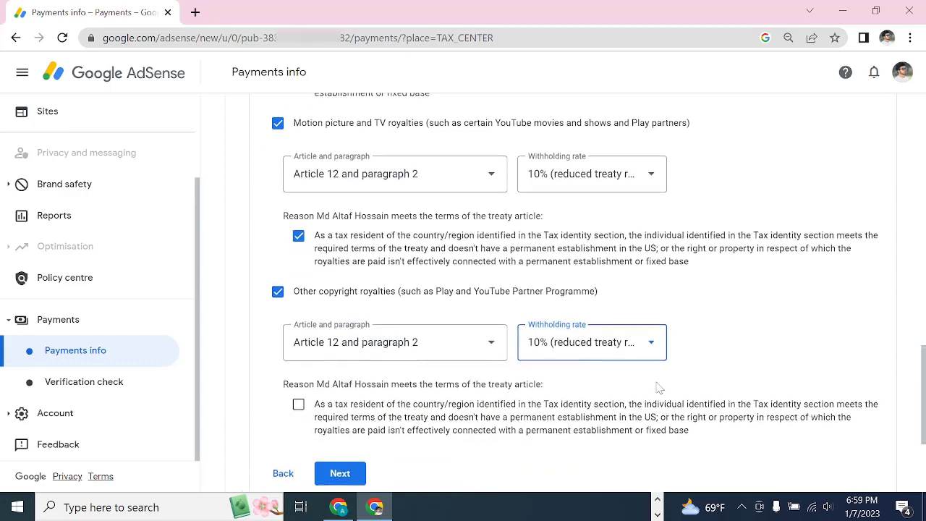
Step: Confirm the treaty-terms reason for Other copyright royalties and continue from Tax treaty to the Document preview section
scroll(657, 390, "up", 6)
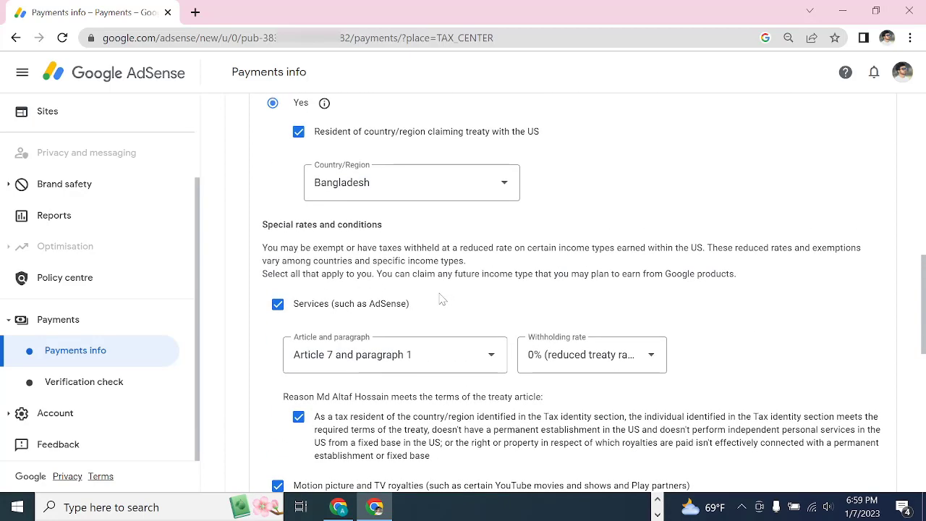
scroll(437, 300, "down", 8)
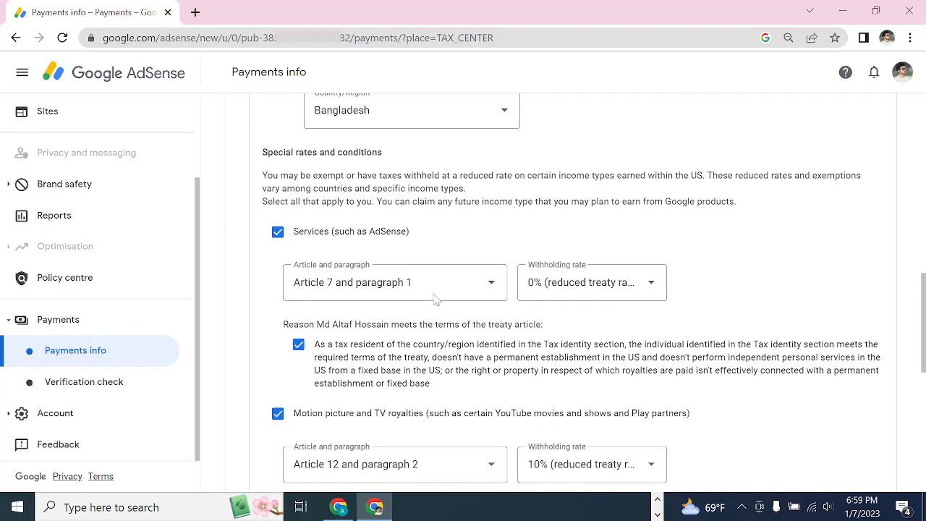
scroll(292, 241, "up", 2)
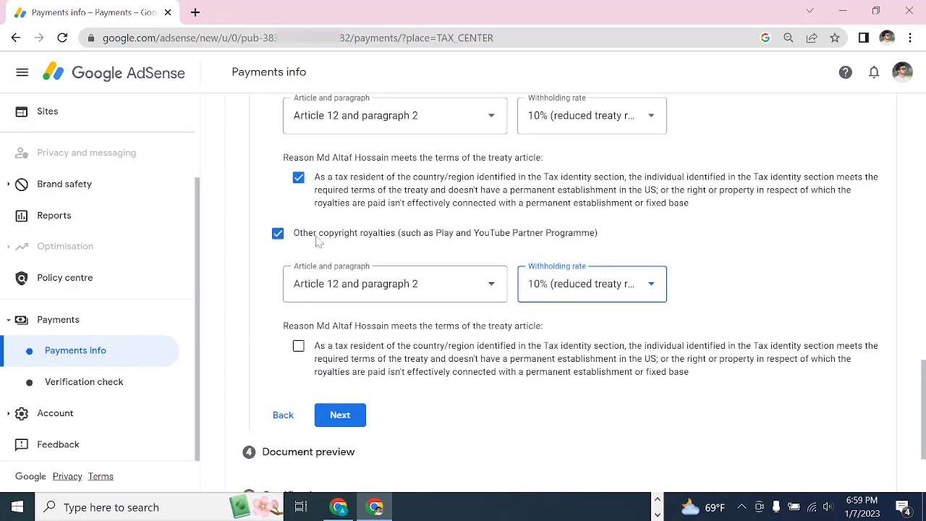
left_click(298, 358)
scroll(389, 368, "down", 2)
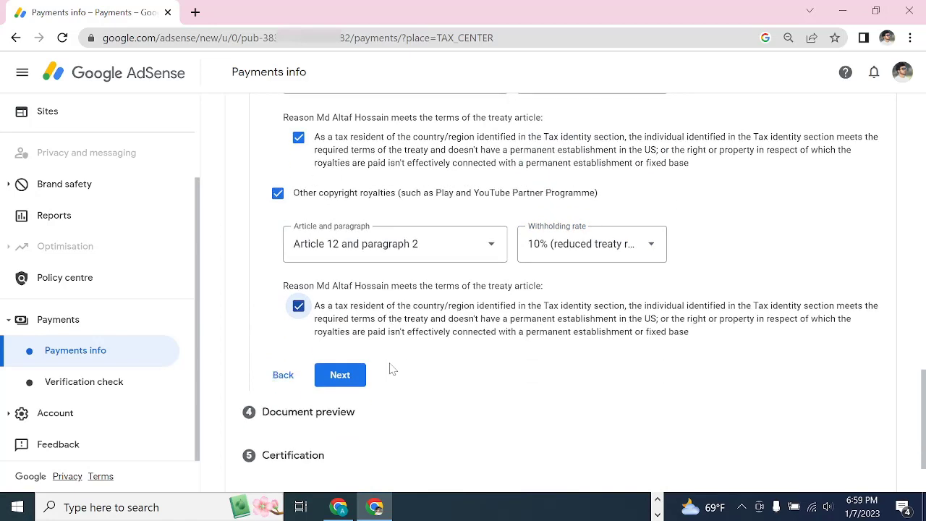
left_click(348, 286)
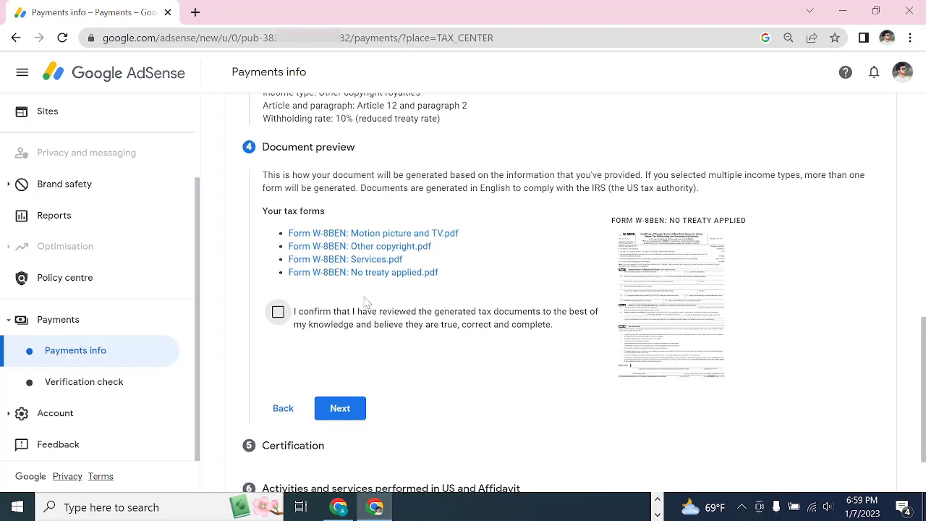
Step: Confirm that the generated W-8BEN tax documents have been reviewed and continue to the Certification section
scroll(328, 268, "up", 3)
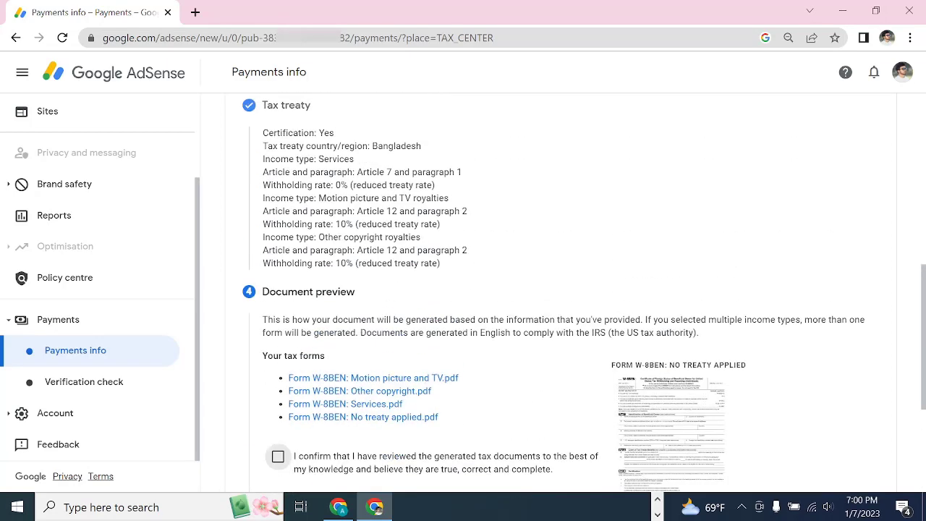
scroll(288, 191, "down", 3)
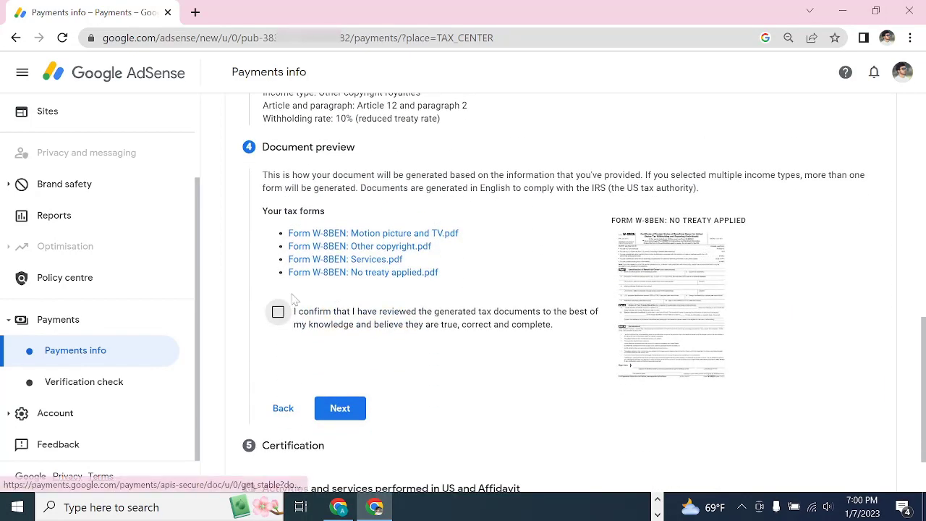
scroll(338, 171, "down", 1)
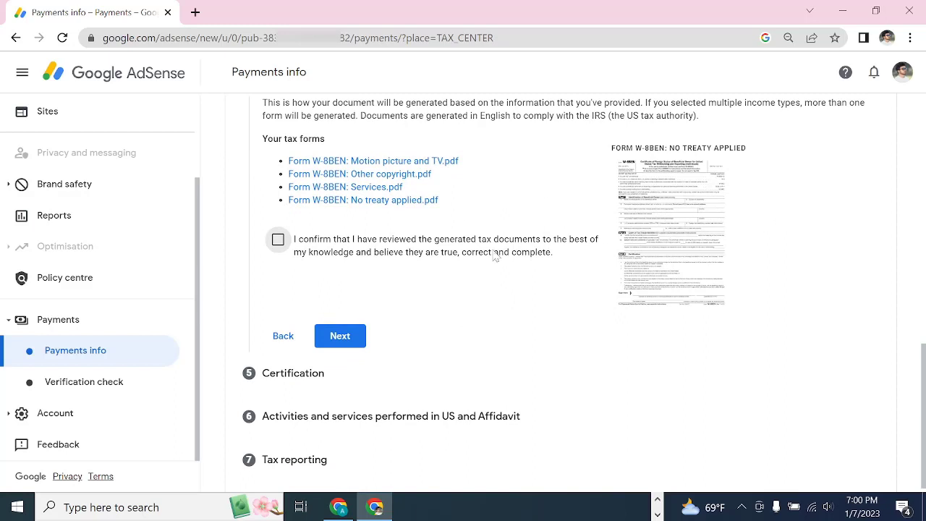
left_click(278, 239)
left_click(339, 336)
Step: Sign the certification as the person named in the Tax identity section, enter the full legal name and continue
scroll(569, 290, "down", 4)
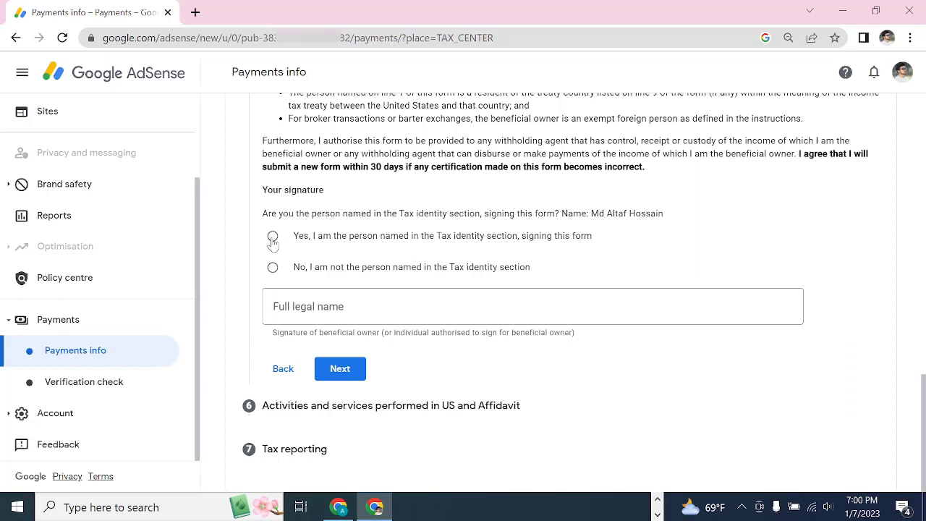
left_click(273, 237)
left_click(336, 307)
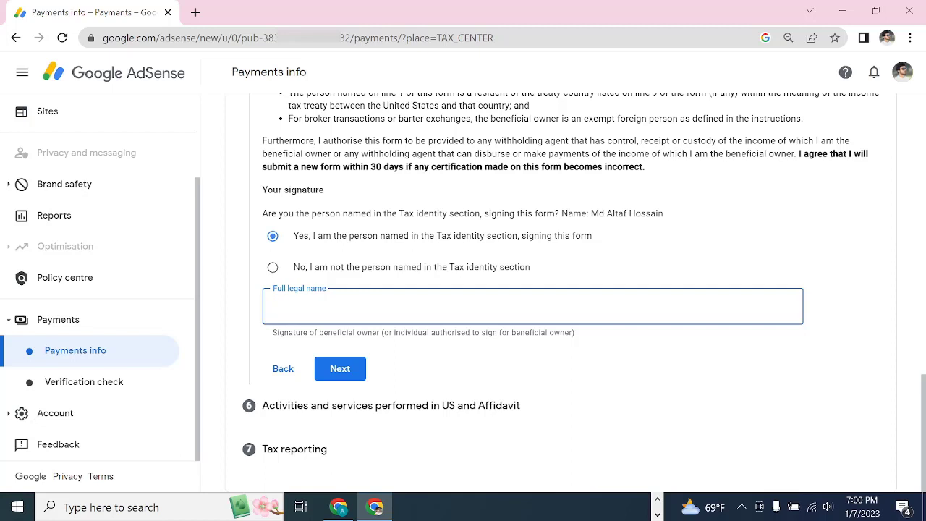
type("M")
type("d. Altaf Hossain")
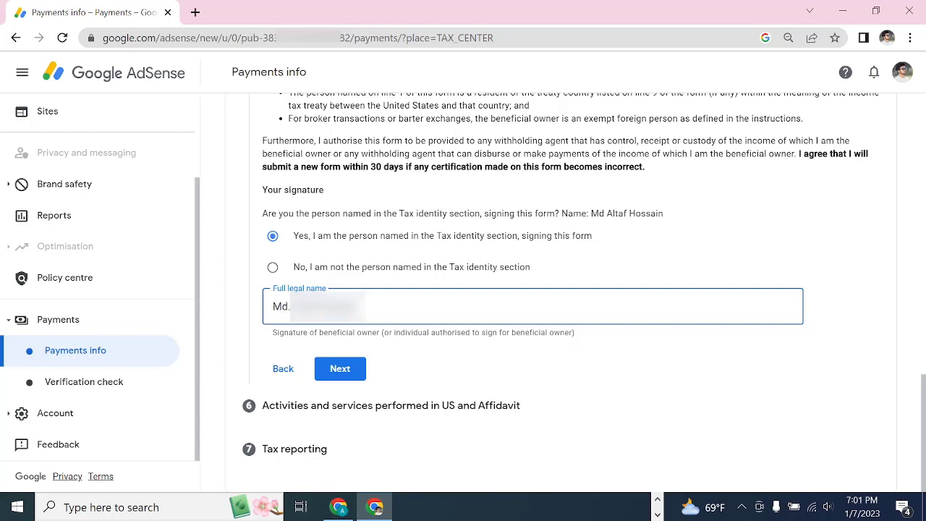
left_click(339, 370)
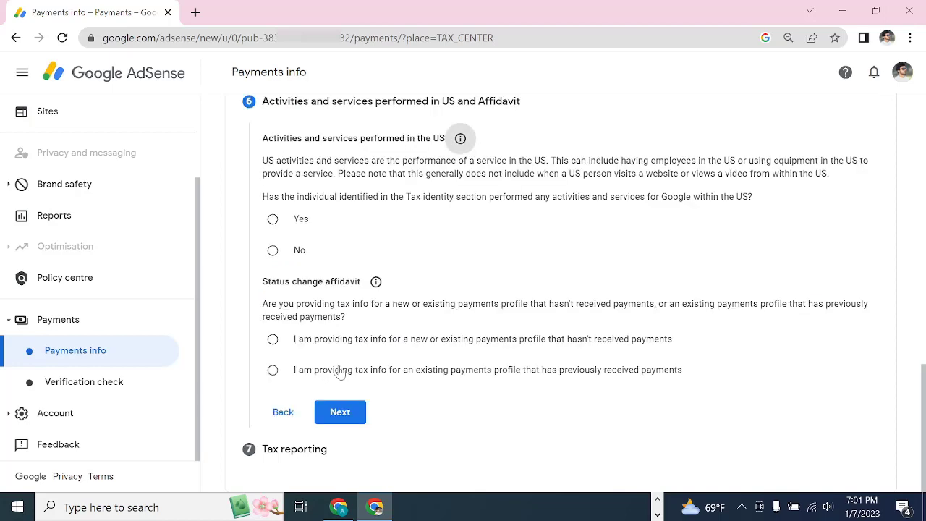
Step: Declare and certify no activities or services performed in the US, state that the payments profile hasn't received payments, and continue
scroll(561, 292, "up", 1)
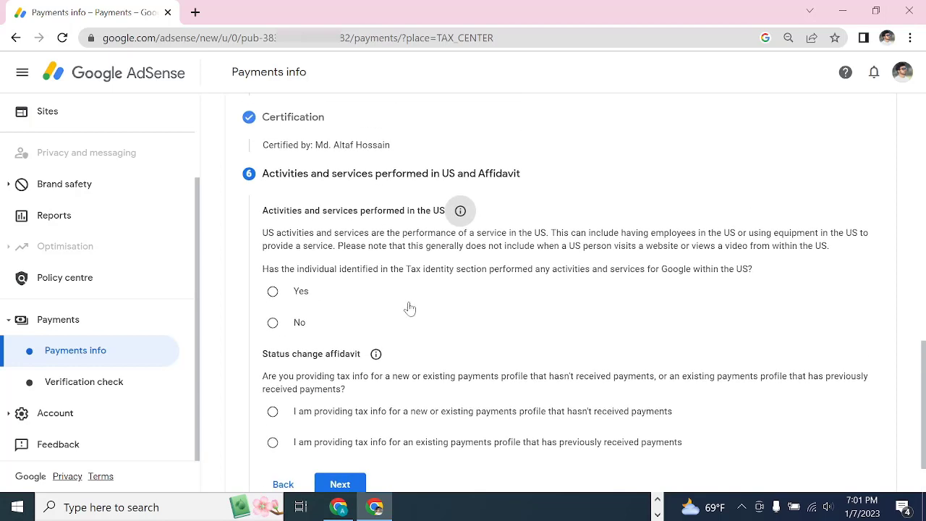
scroll(412, 310, "down", 1)
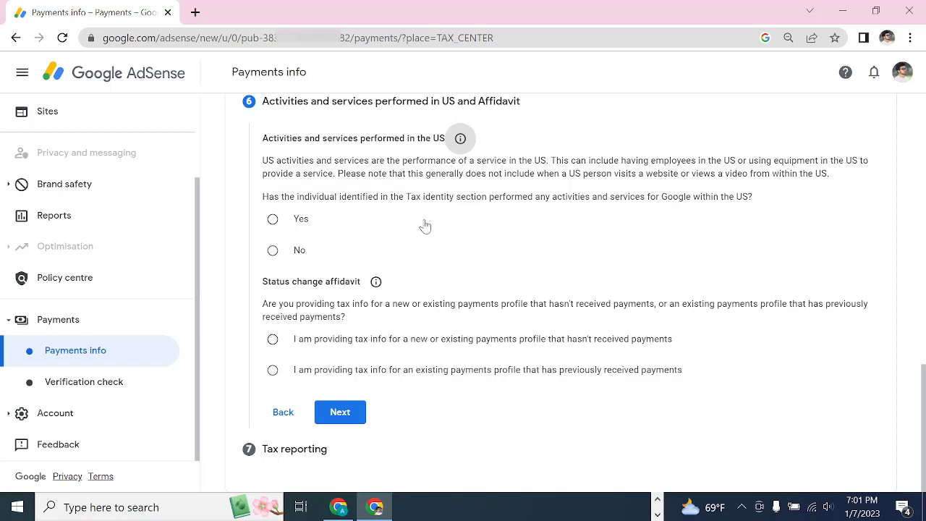
left_click(273, 251)
scroll(354, 264, "down", 1)
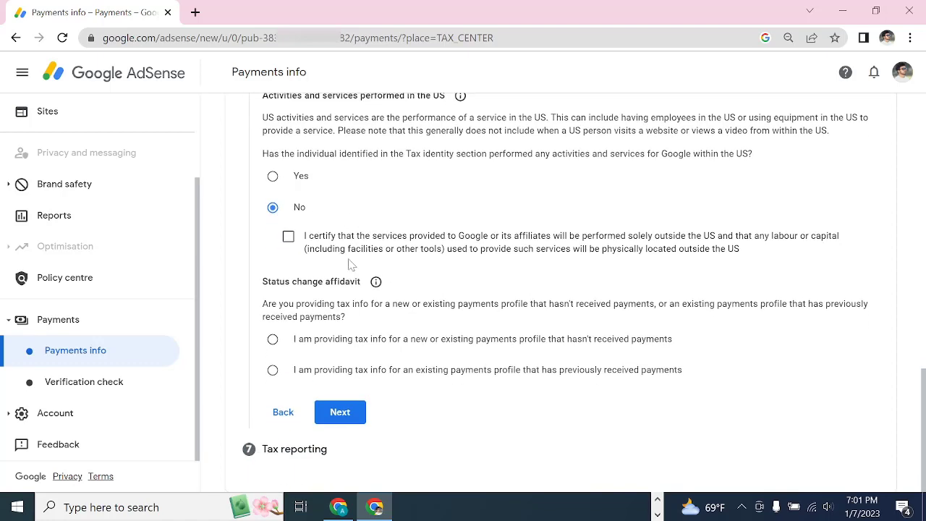
left_click(289, 237)
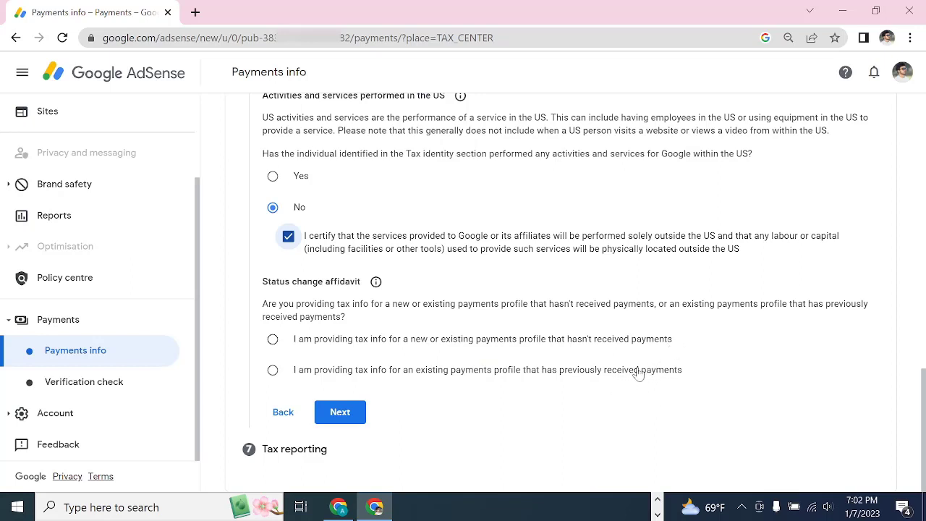
left_click(273, 340)
left_click(337, 413)
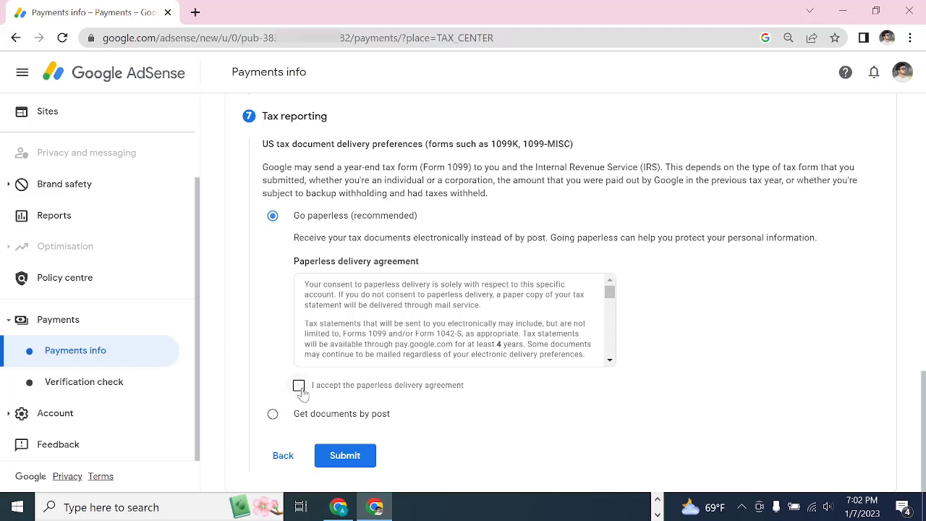
Step: Accept the paperless delivery agreement for US tax documents, submit the tax form and check its status and withholding rates
left_click(299, 385)
left_click(347, 456)
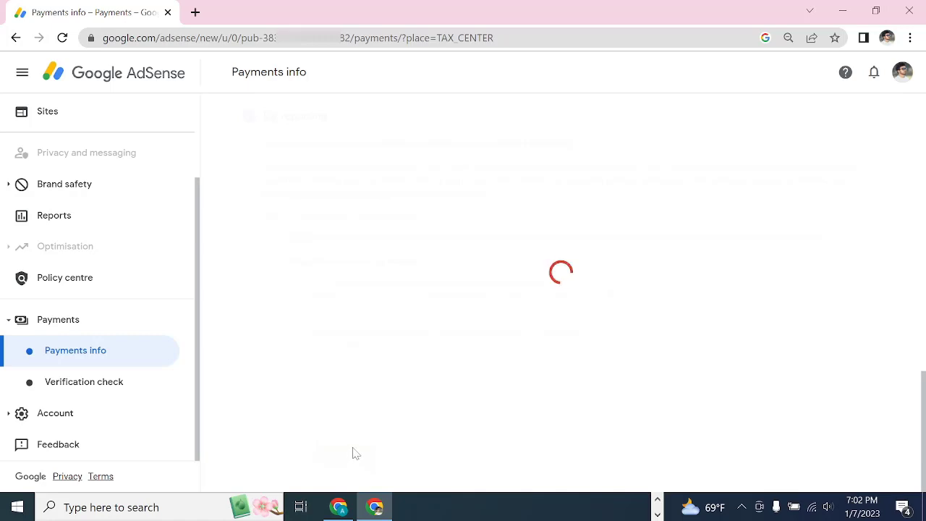
scroll(547, 349, "down", 1)
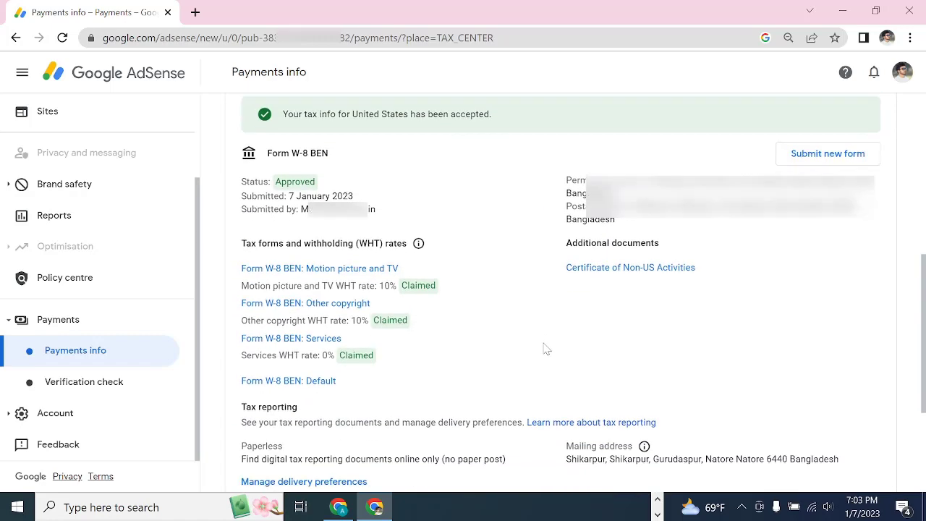
scroll(547, 350, "down", 1)
scroll(547, 350, "up", 1)
scroll(422, 364, "down", 1)
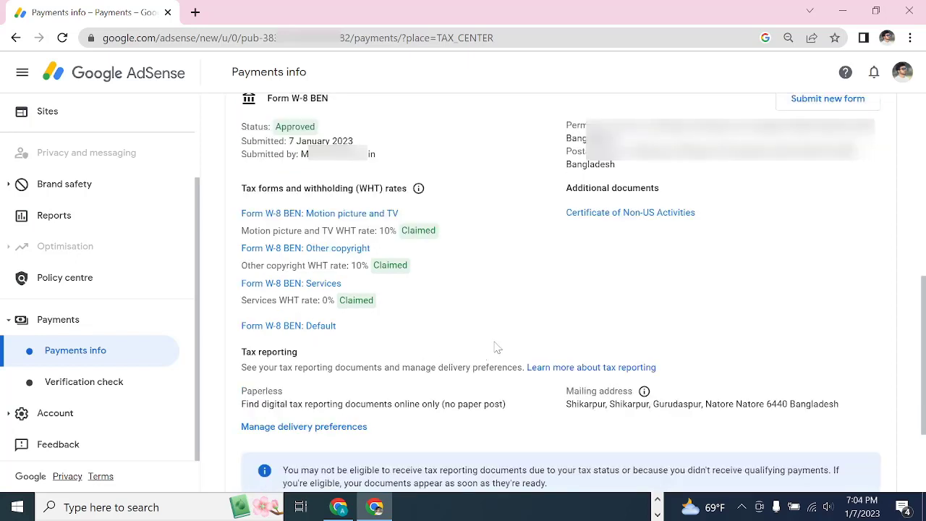